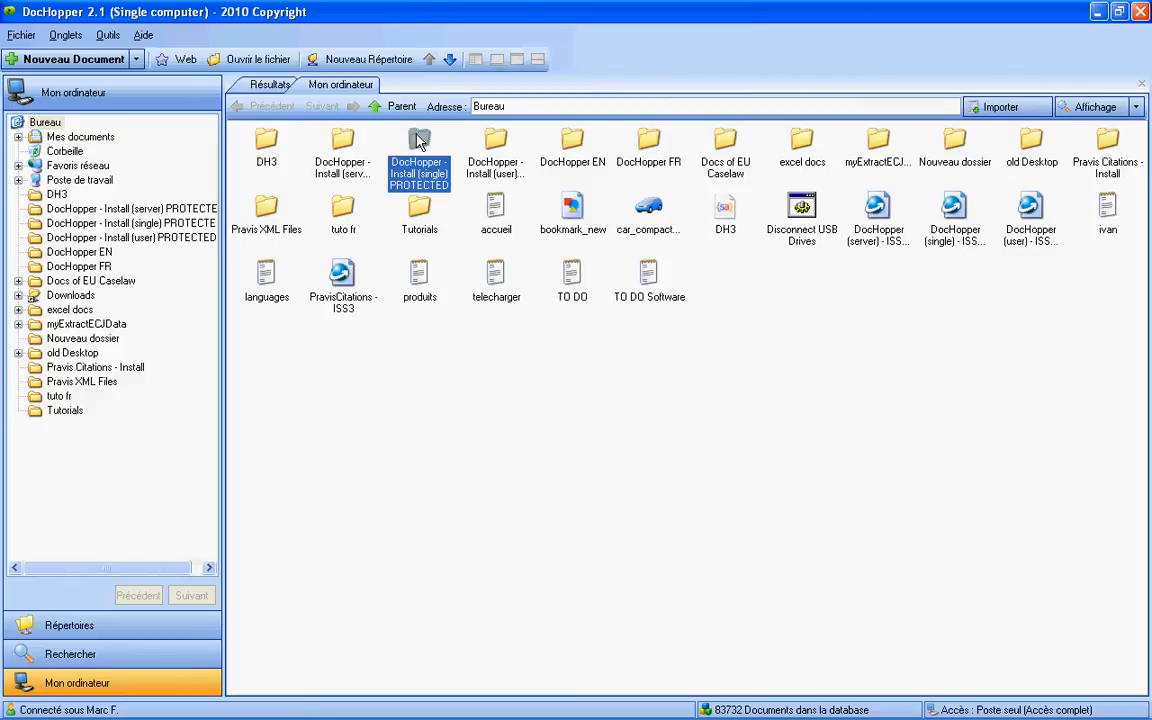
- Check the available actions for the "DocHopper - Install (single) PROTECTED" folder and switch to the Répertoires view
right_click(418, 140)
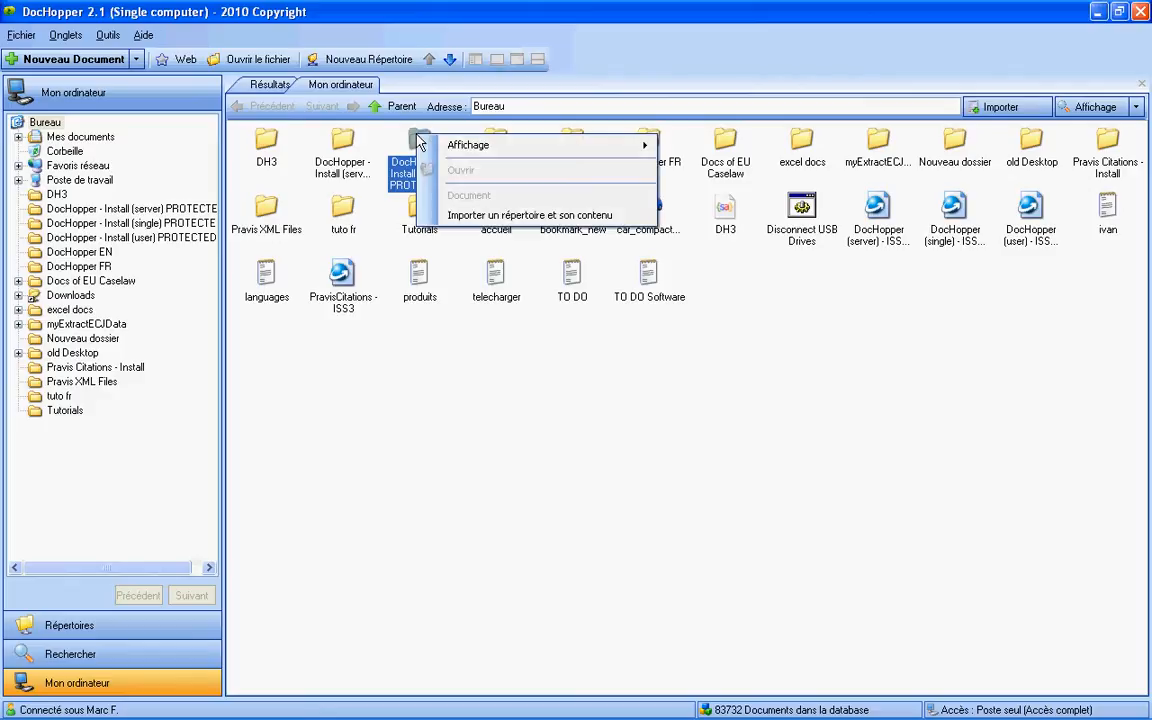
click(505, 436)
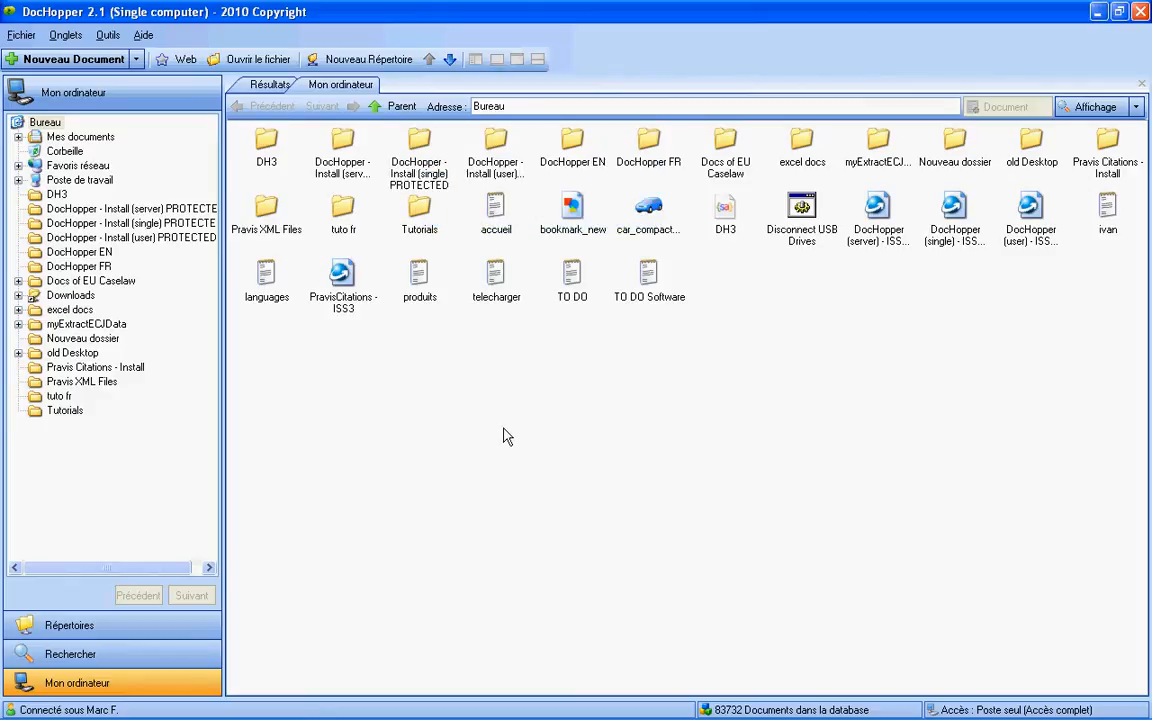
click(105, 625)
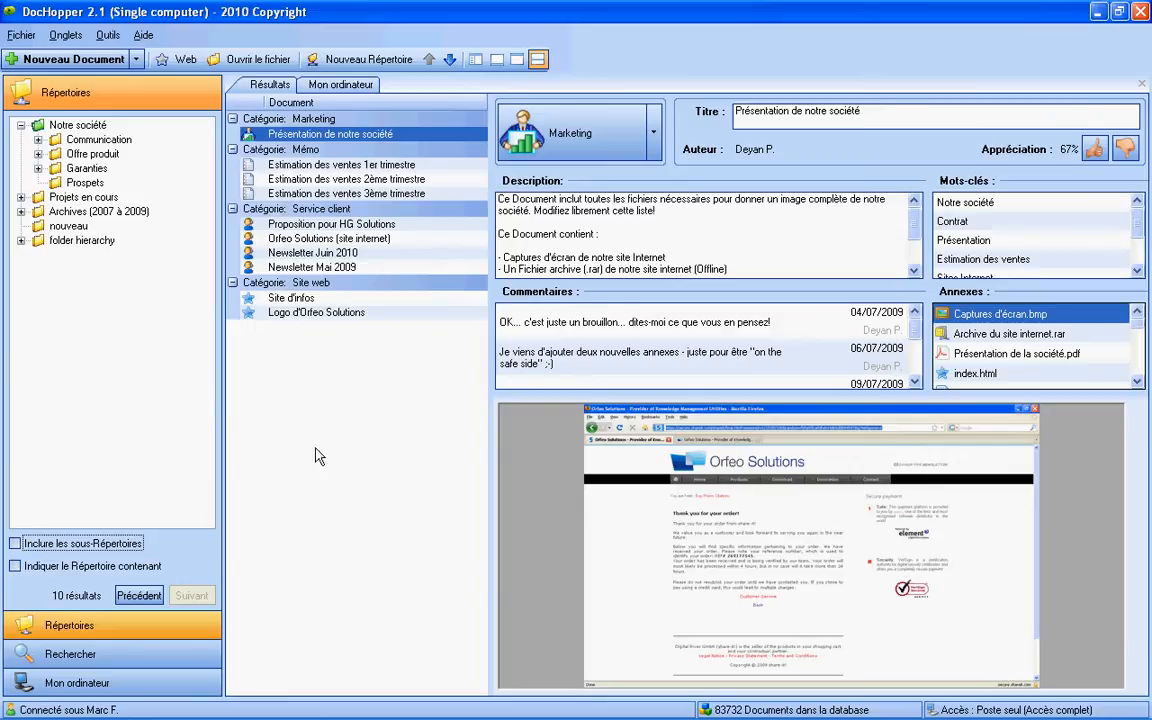
mouse_move(92, 114)
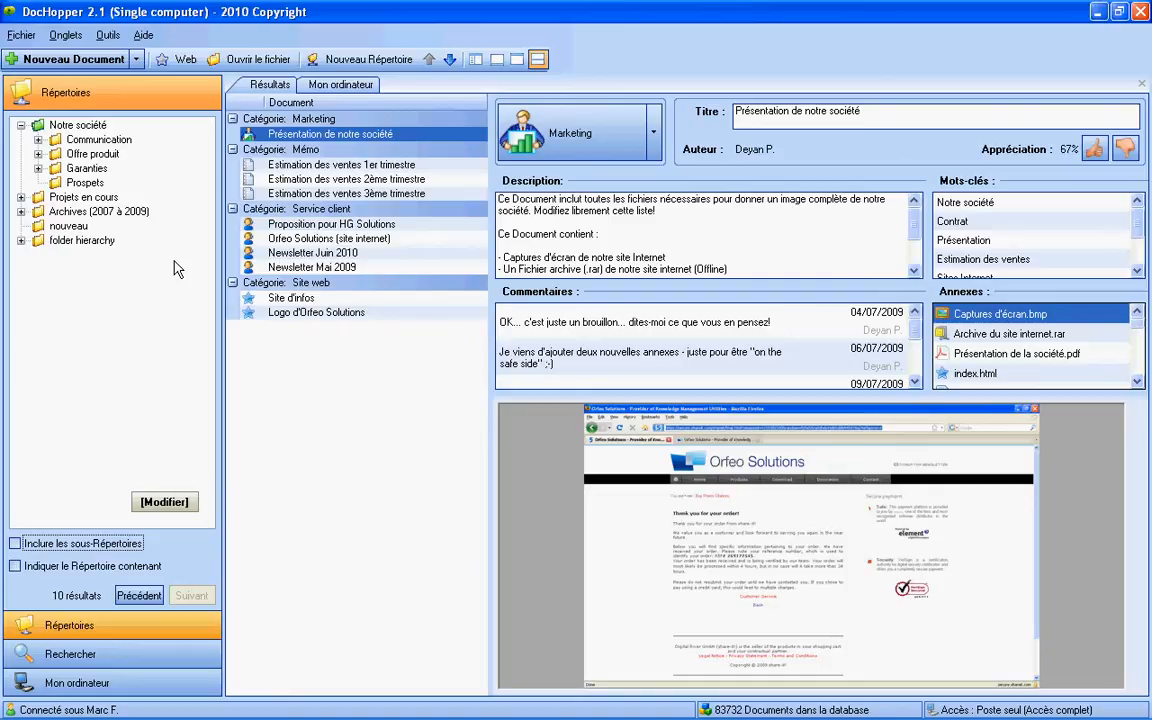
- Examine the export options for the "Présentation de notre société" document and close them without exporting
click(312, 138)
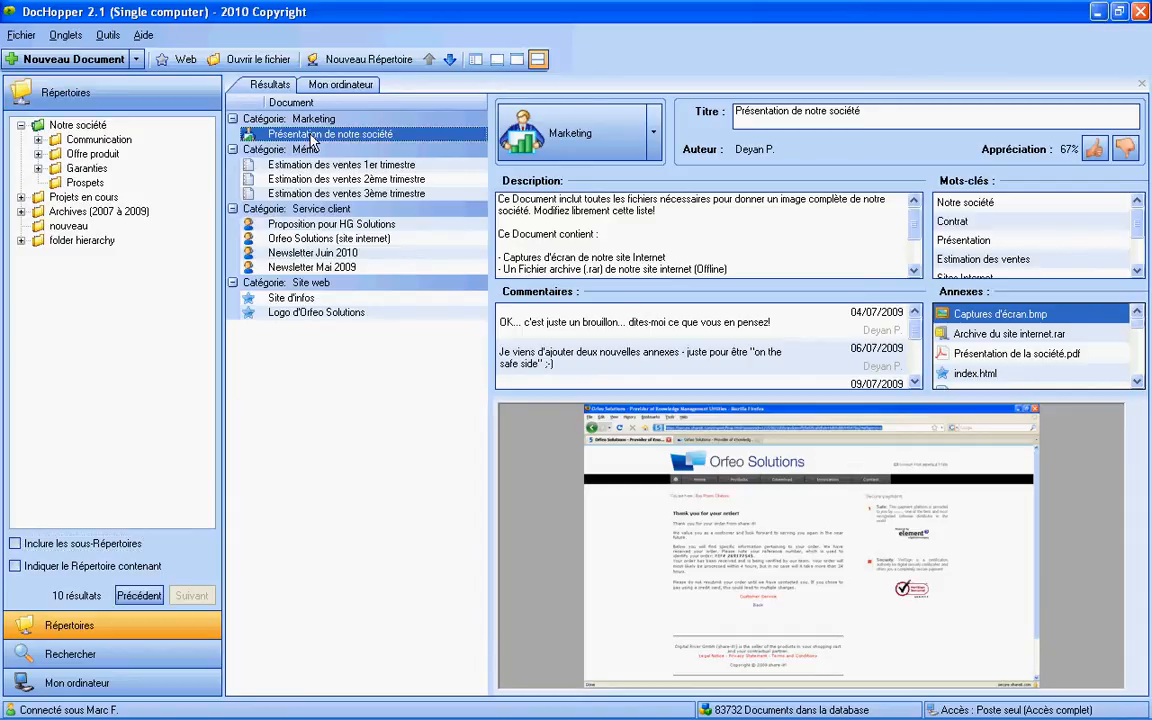
right_click(312, 140)
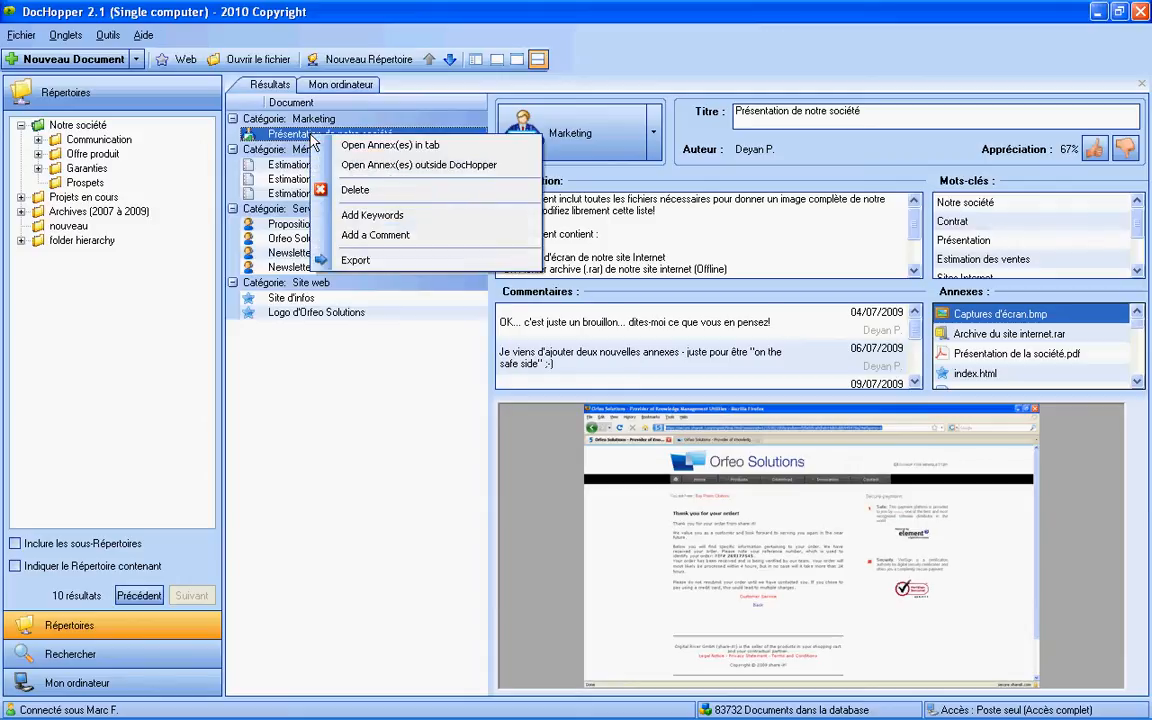
click(358, 262)
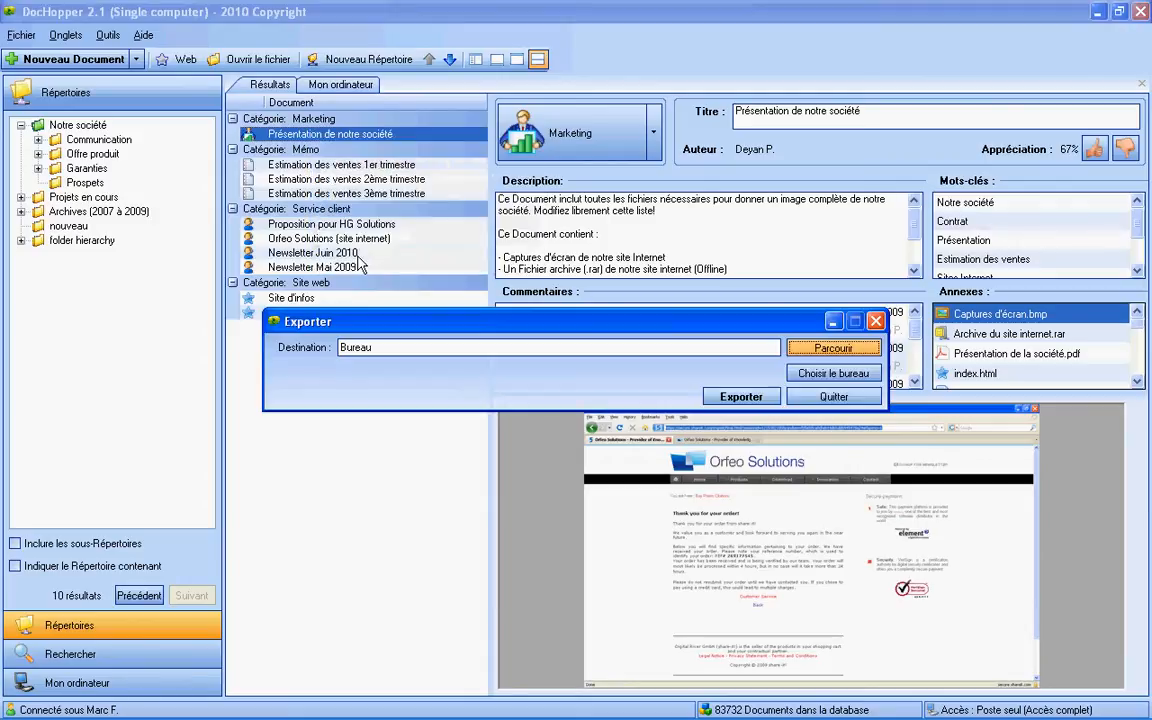
drag(338, 327, 302, 307)
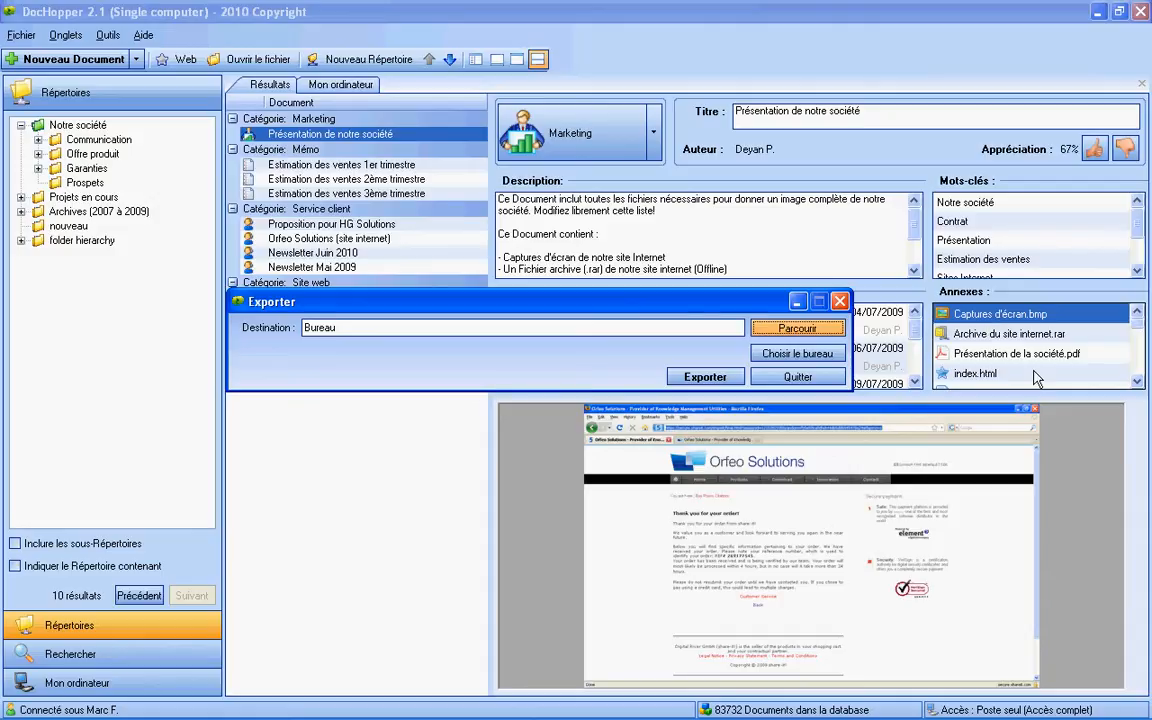
click(812, 377)
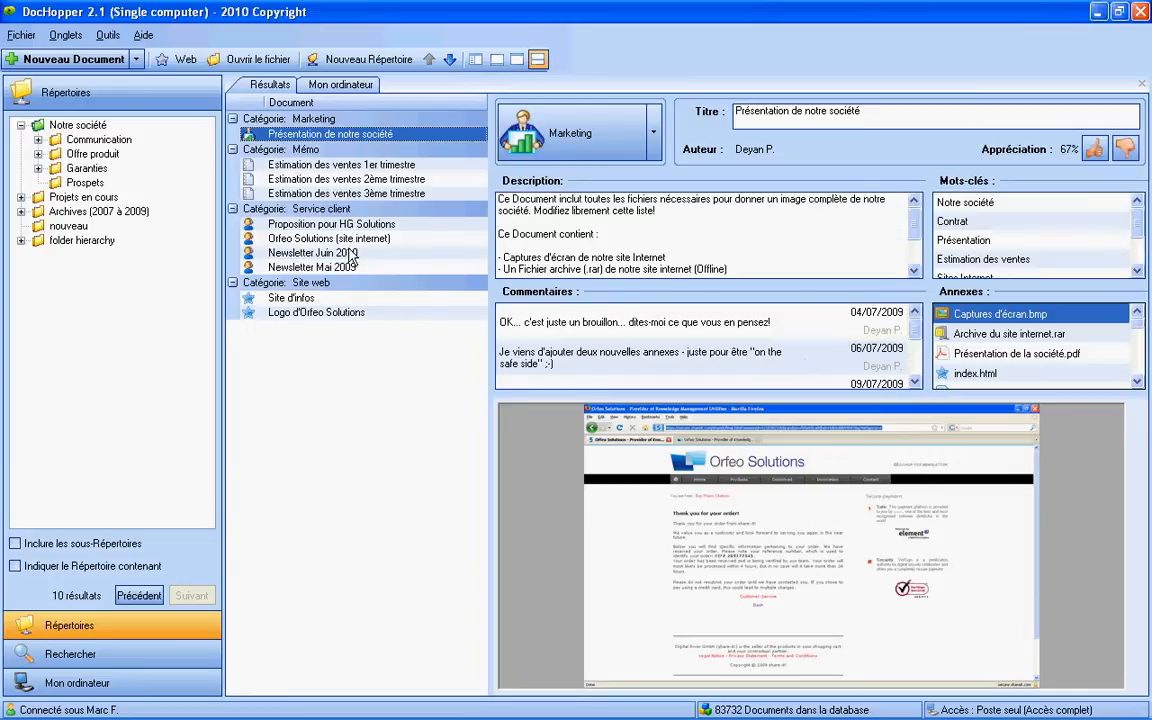
- Set up an export from "Présentation de notre société" through the Mémo estimates, plus Orfeo Solutions, Newsletter Mai 2009 and Site d'infos, into one folder, and quit
shift+click(347, 194)
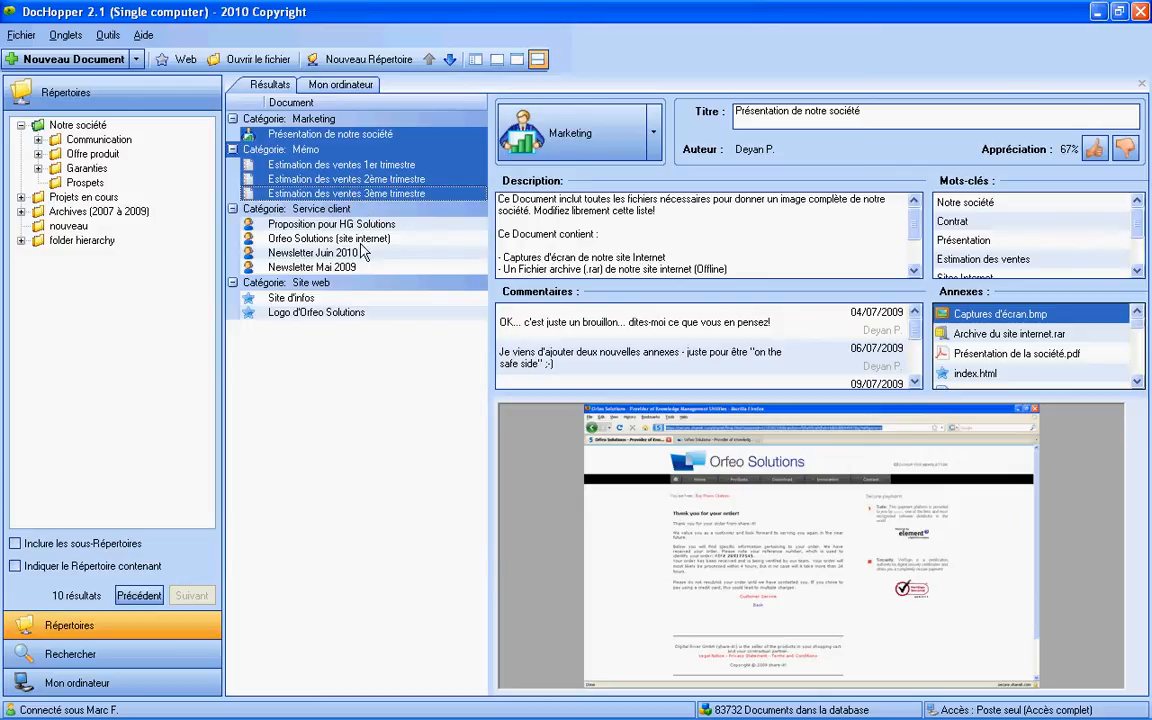
ctrl+click(330, 239)
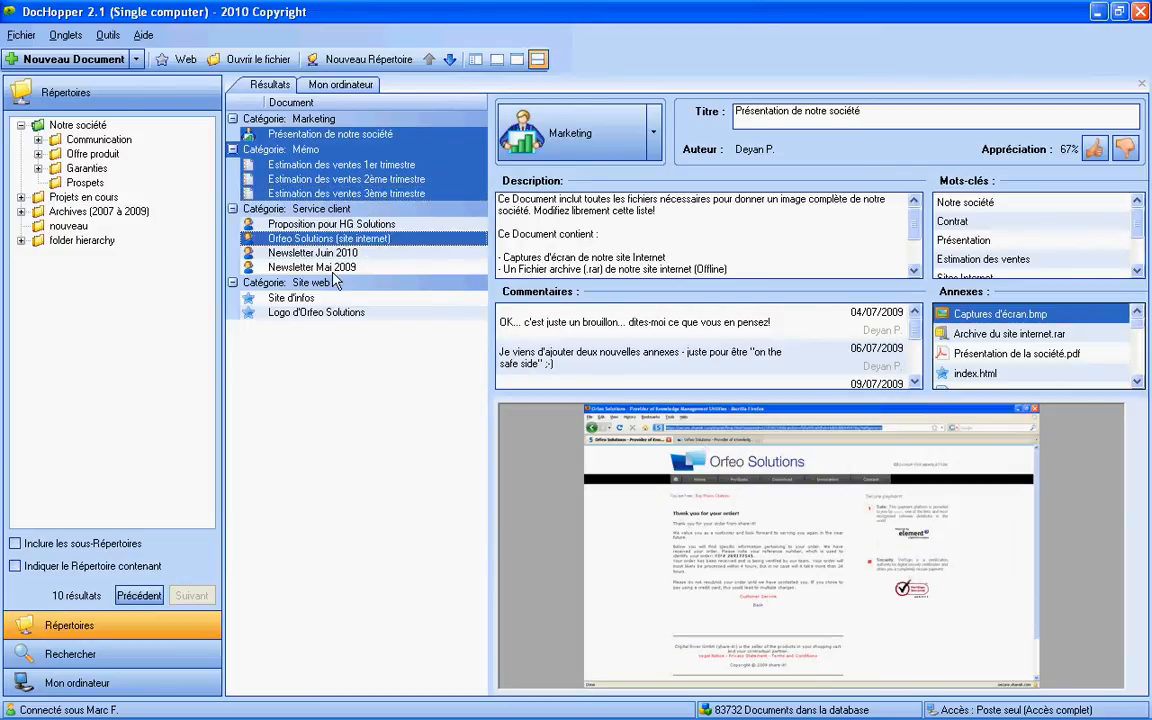
ctrl+click(333, 268)
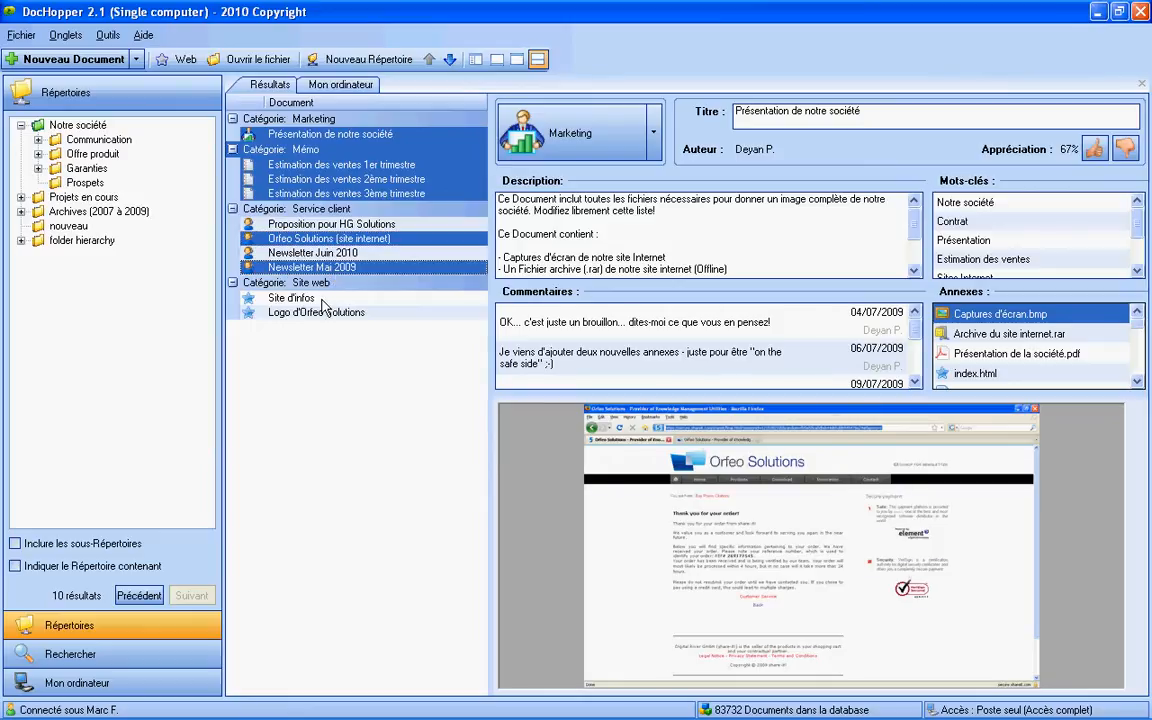
ctrl+click(322, 300)
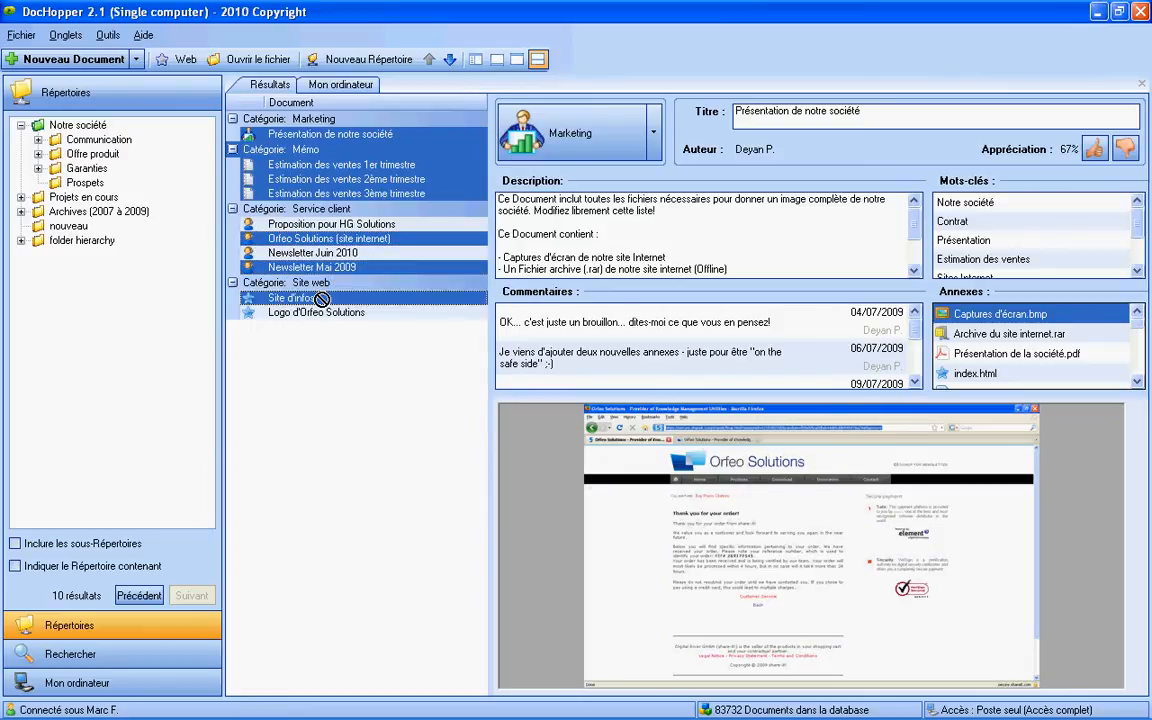
right_click(330, 244)
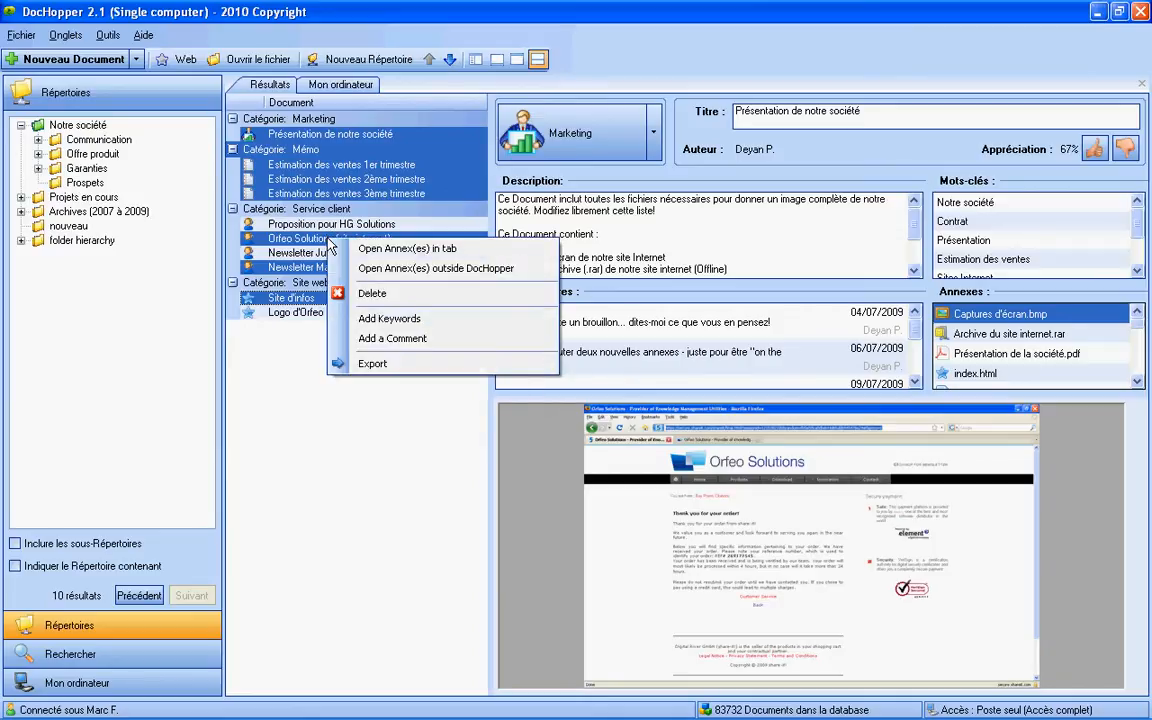
click(379, 366)
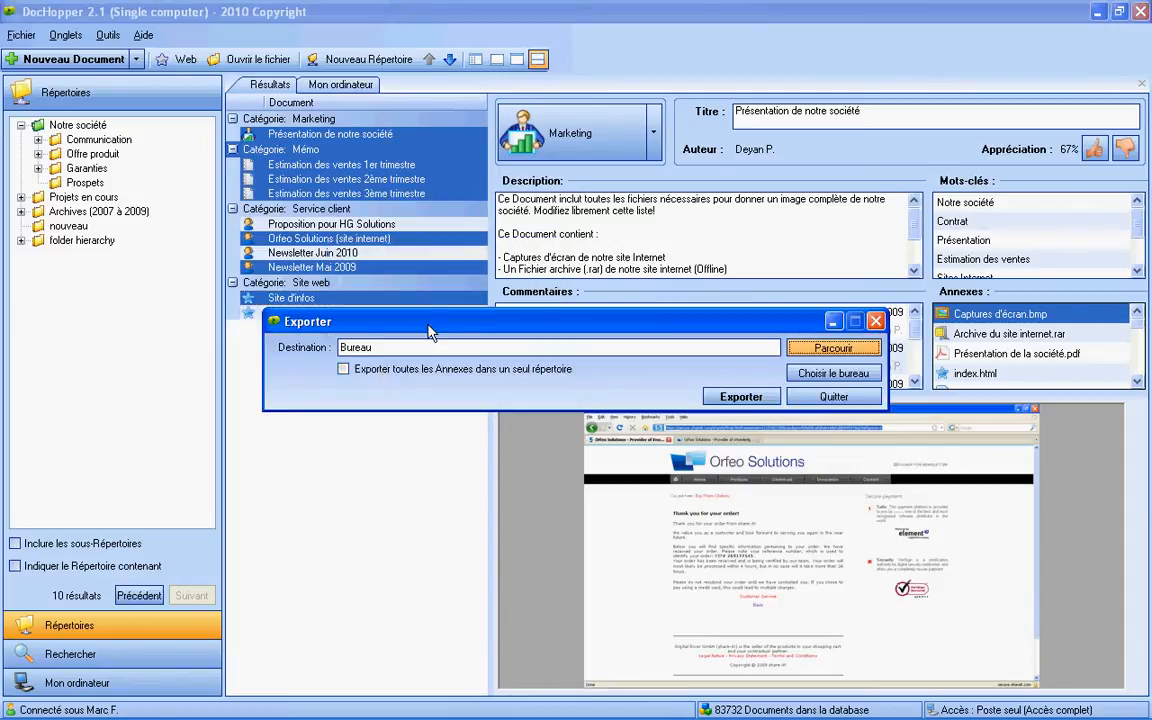
drag(435, 325, 394, 356)
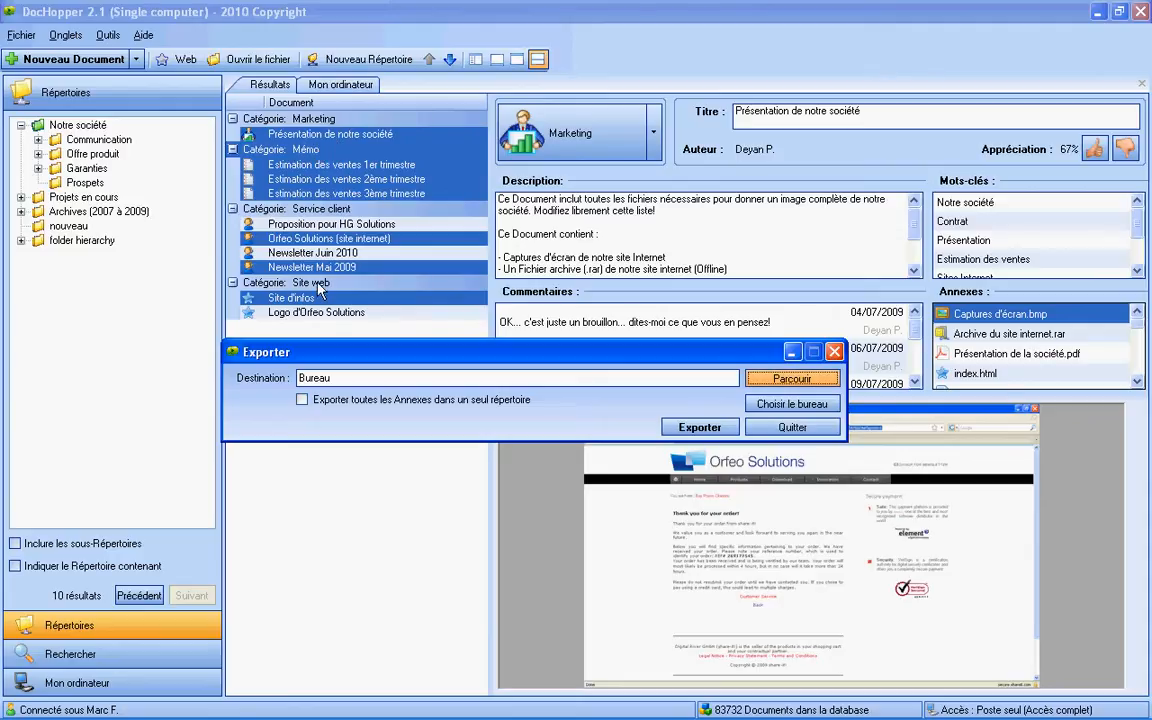
click(302, 399)
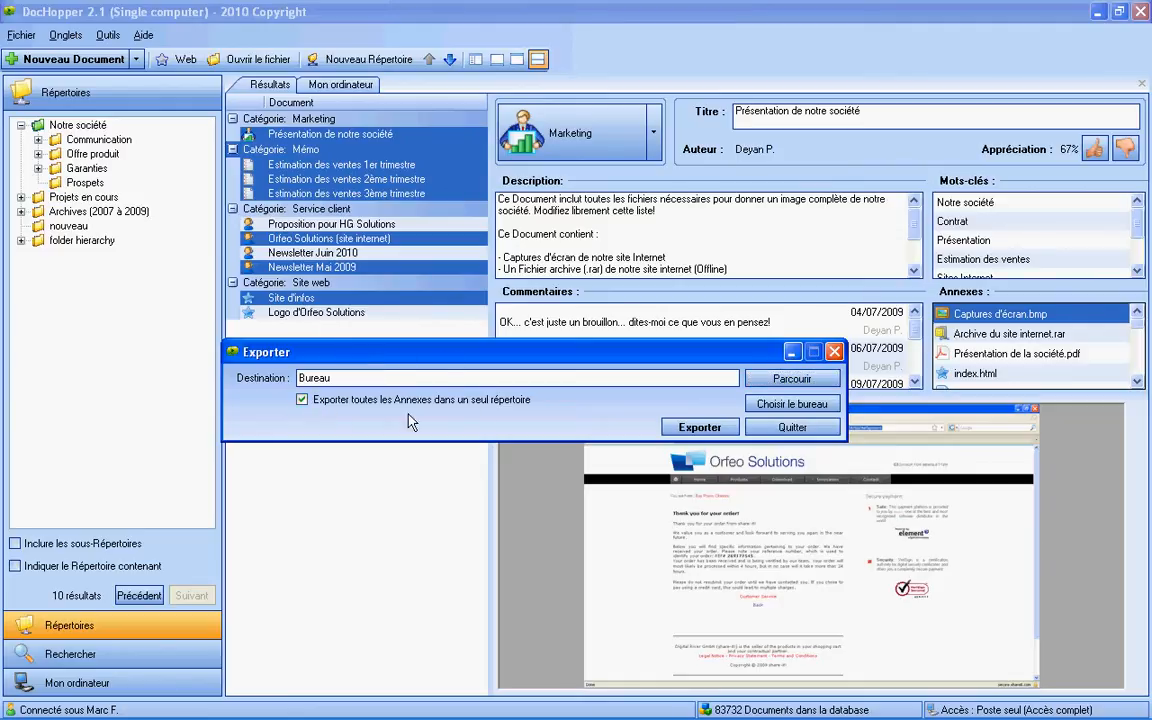
click(767, 428)
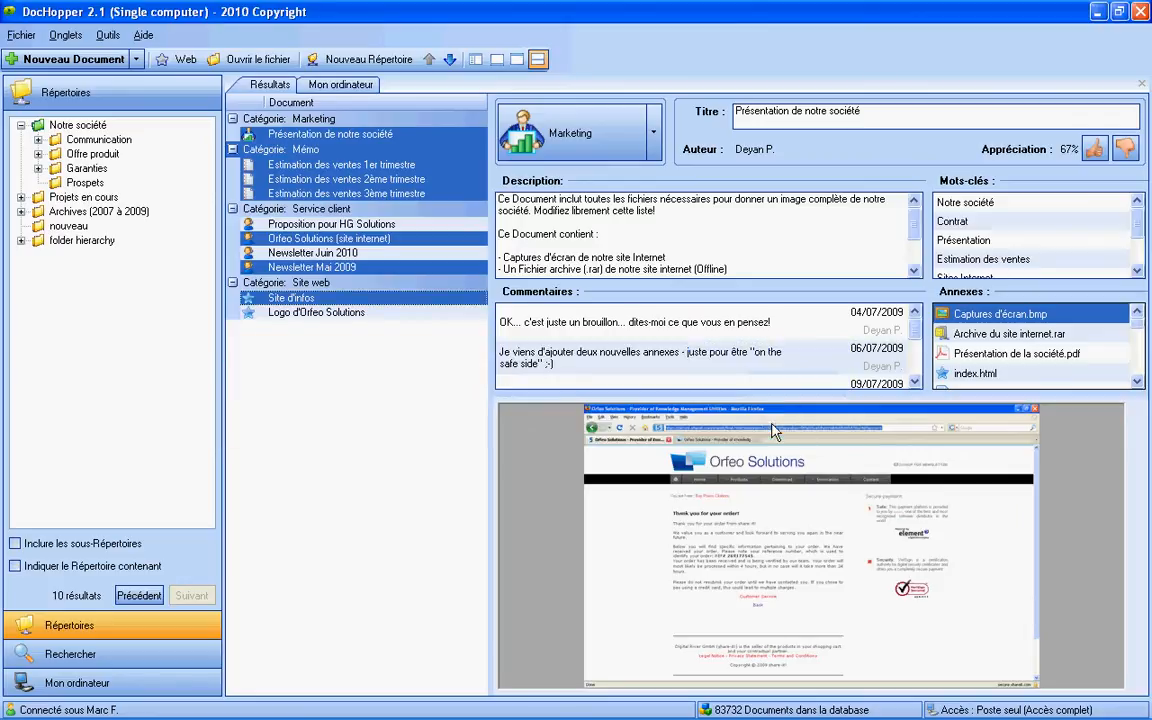
- Replace the multiple selection with only the "Présentation de notre société" document
click(341, 314)
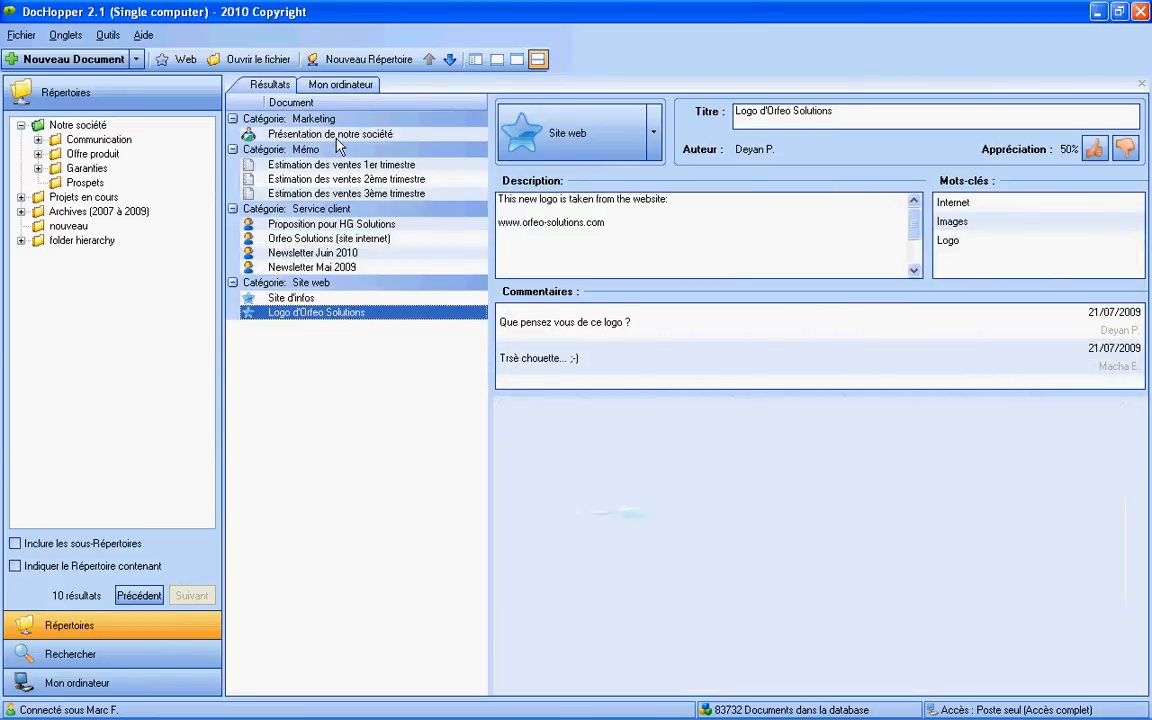
click(336, 137)
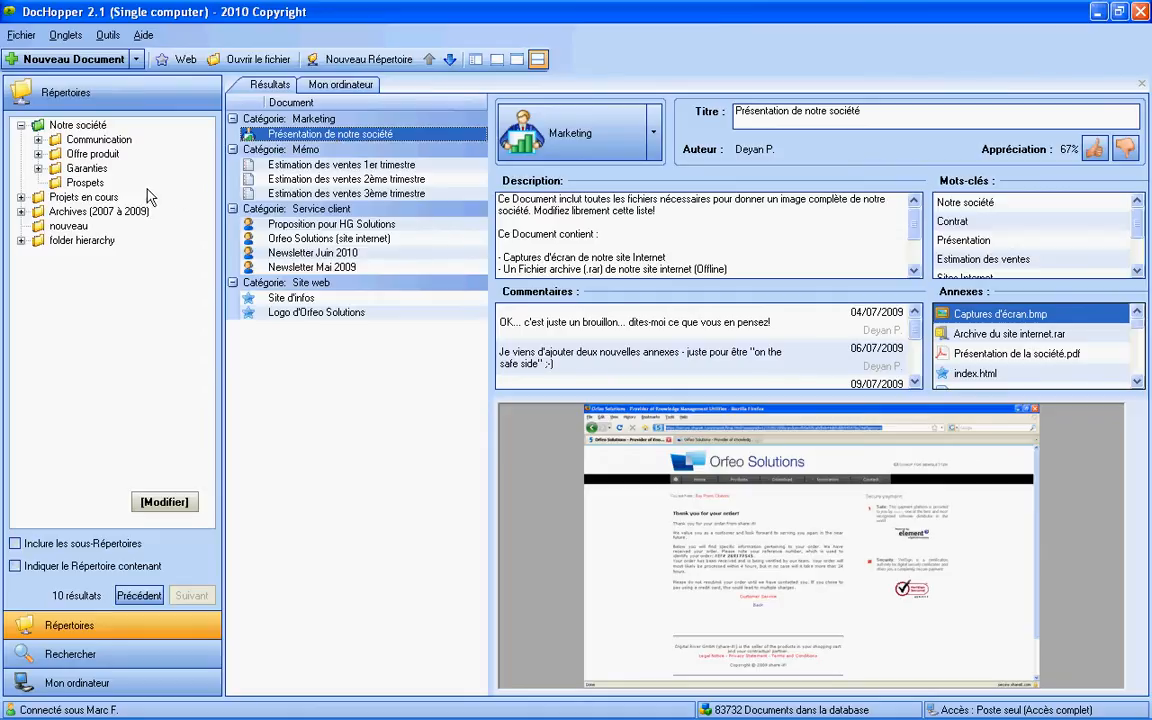
- Examine the folder actions available for Prospets and look at the subfolders of "Archives (2007 à 2009)"
click(88, 184)
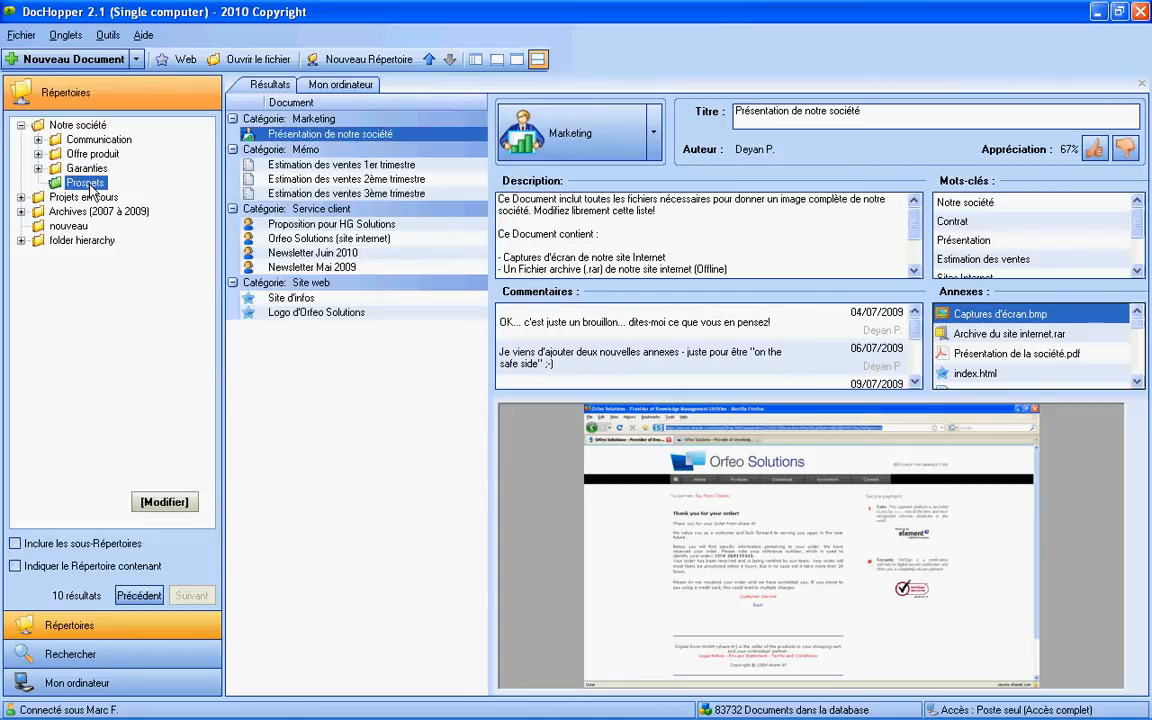
right_click(92, 189)
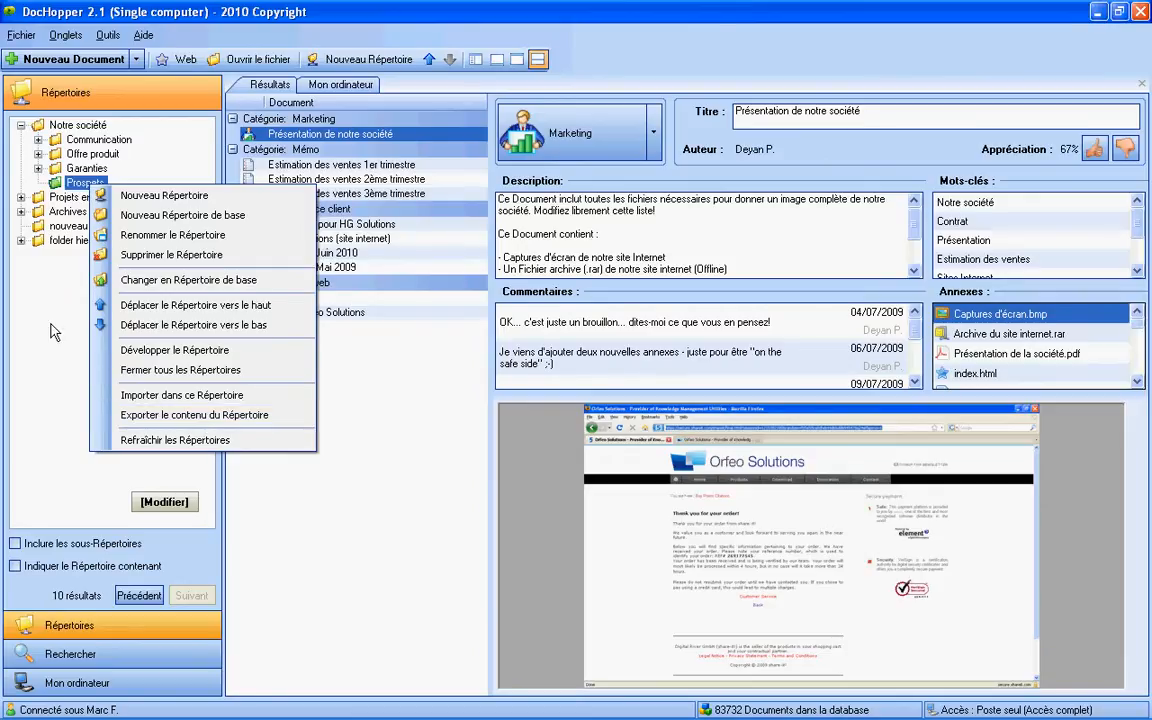
click(46, 292)
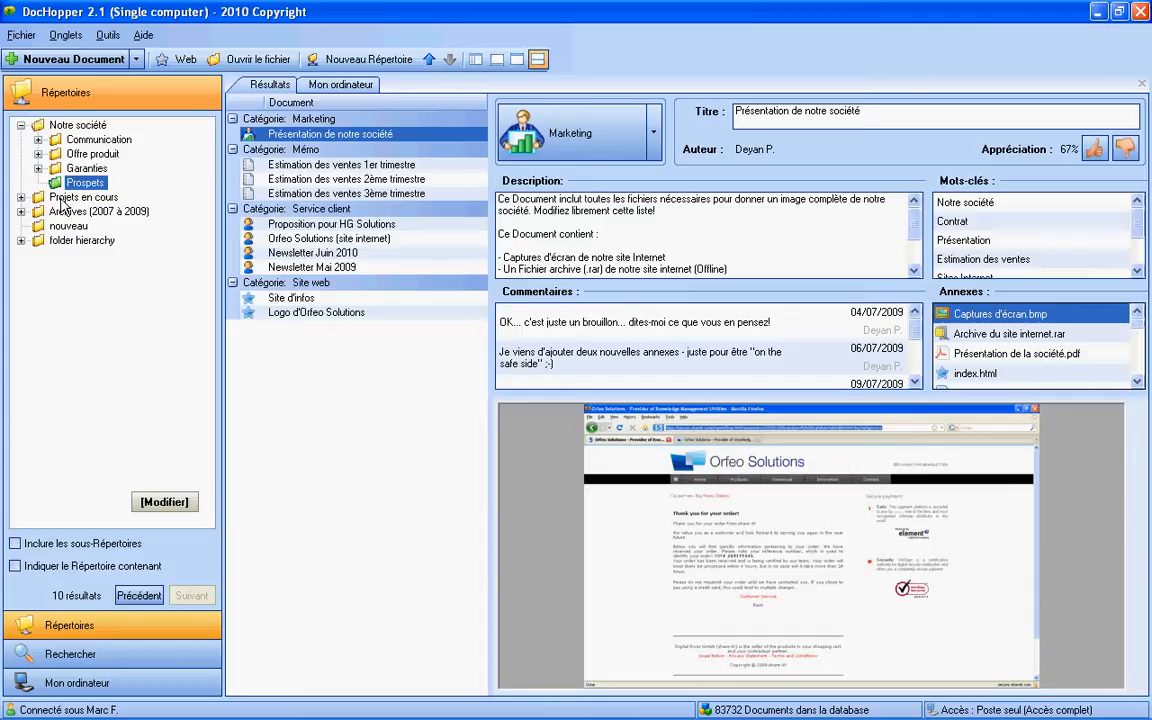
click(21, 212)
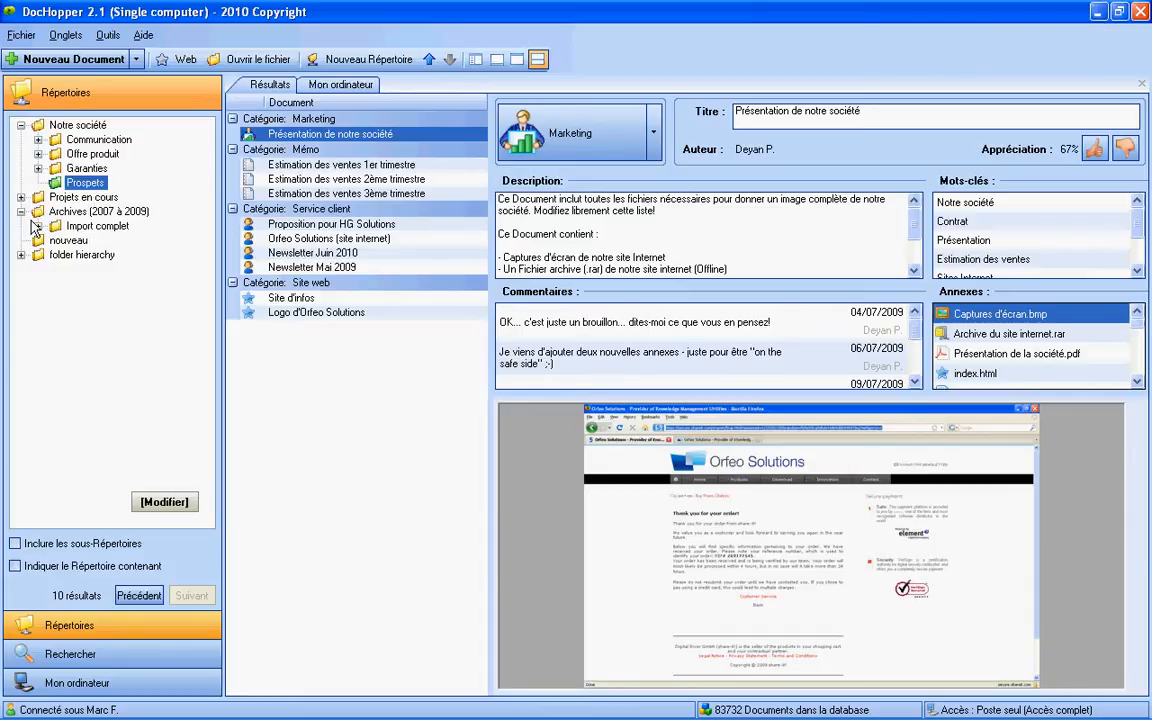
click(21, 212)
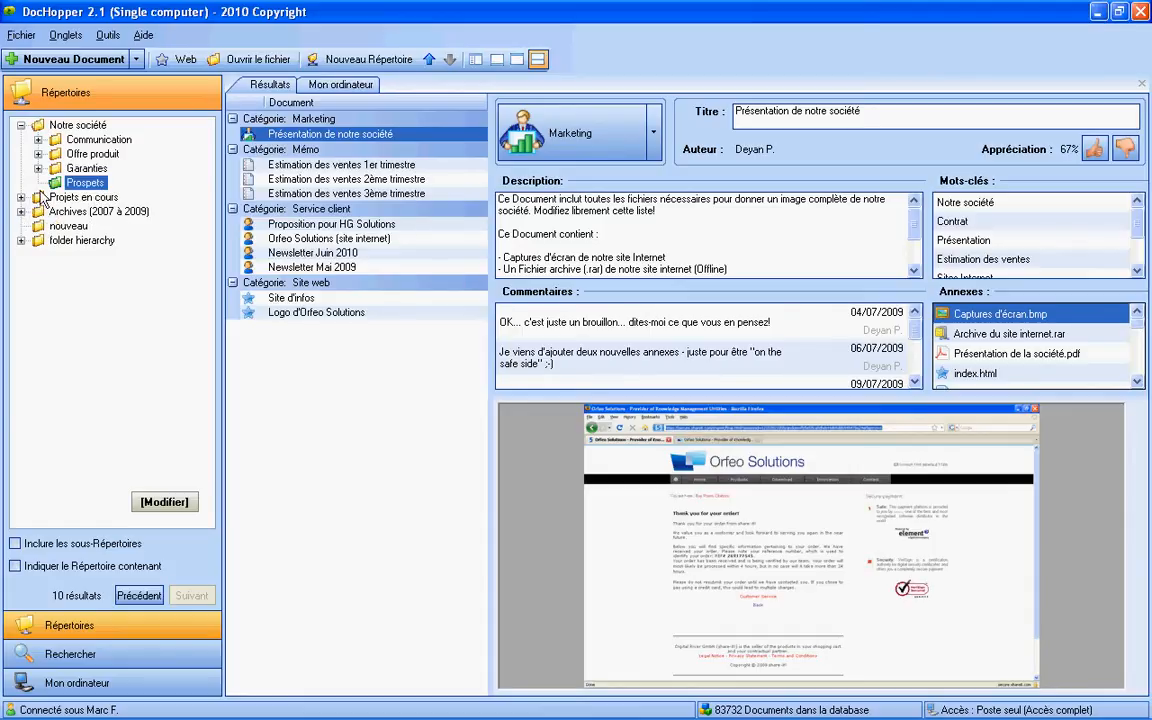
- Expand the "Notre société" folder with all of its nested subfolders and return to the start of the tree
click(76, 125)
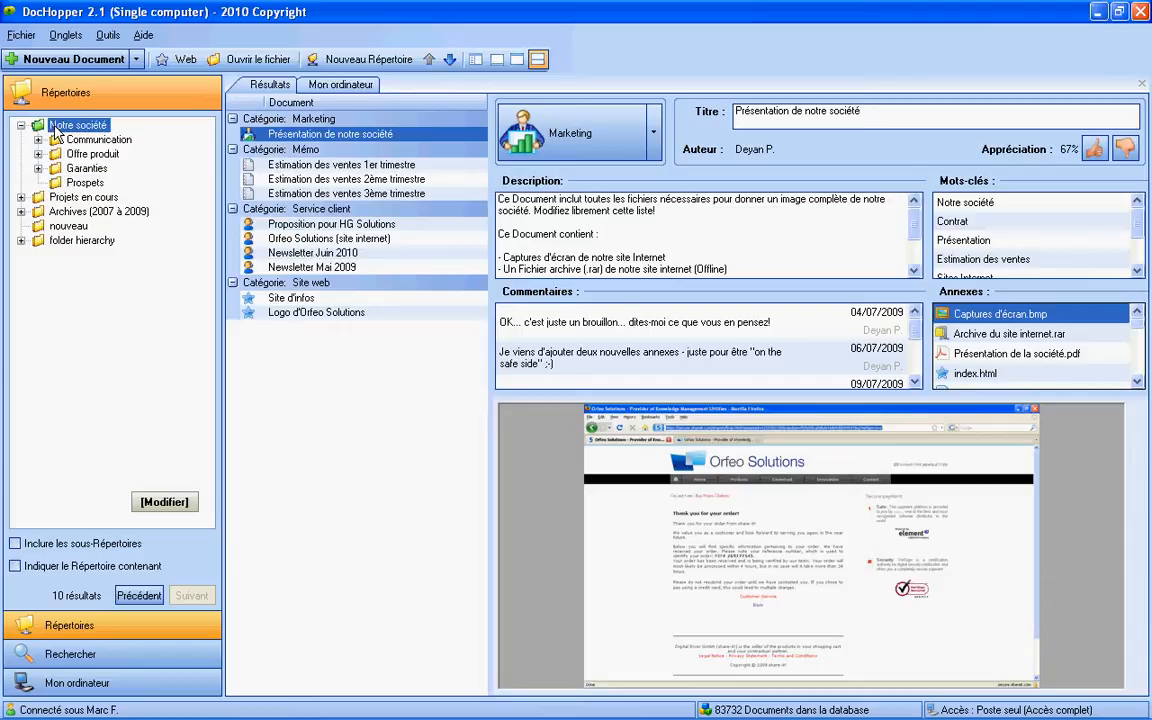
right_click(54, 128)
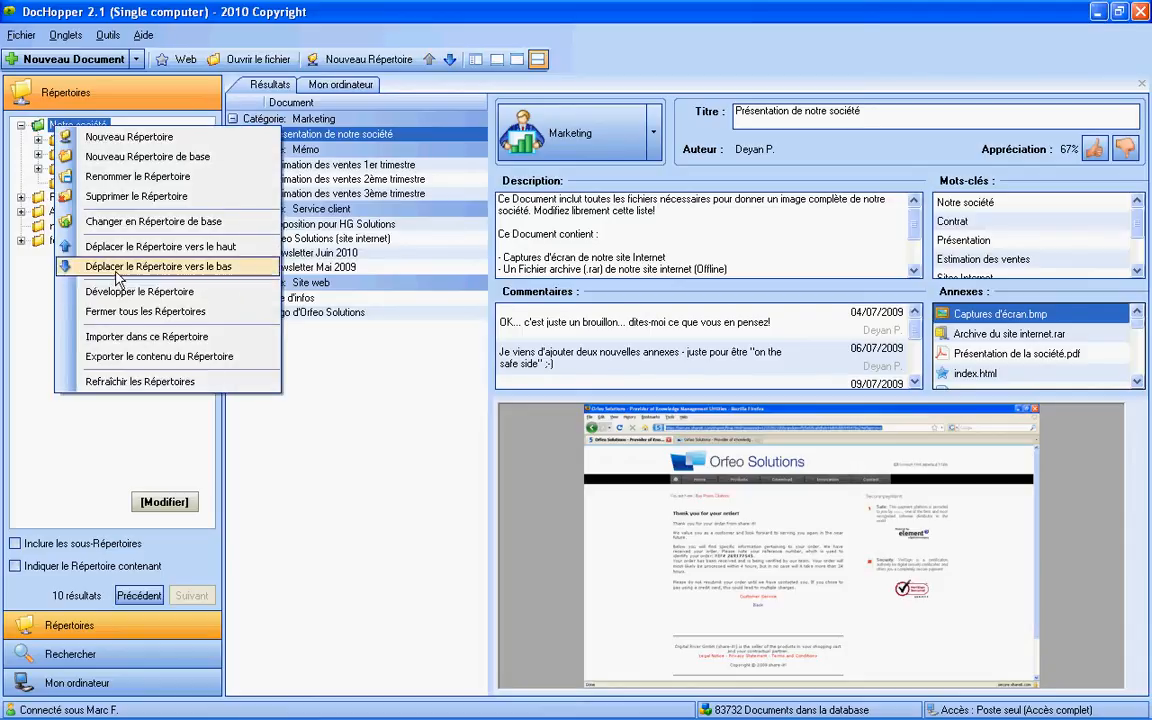
click(130, 292)
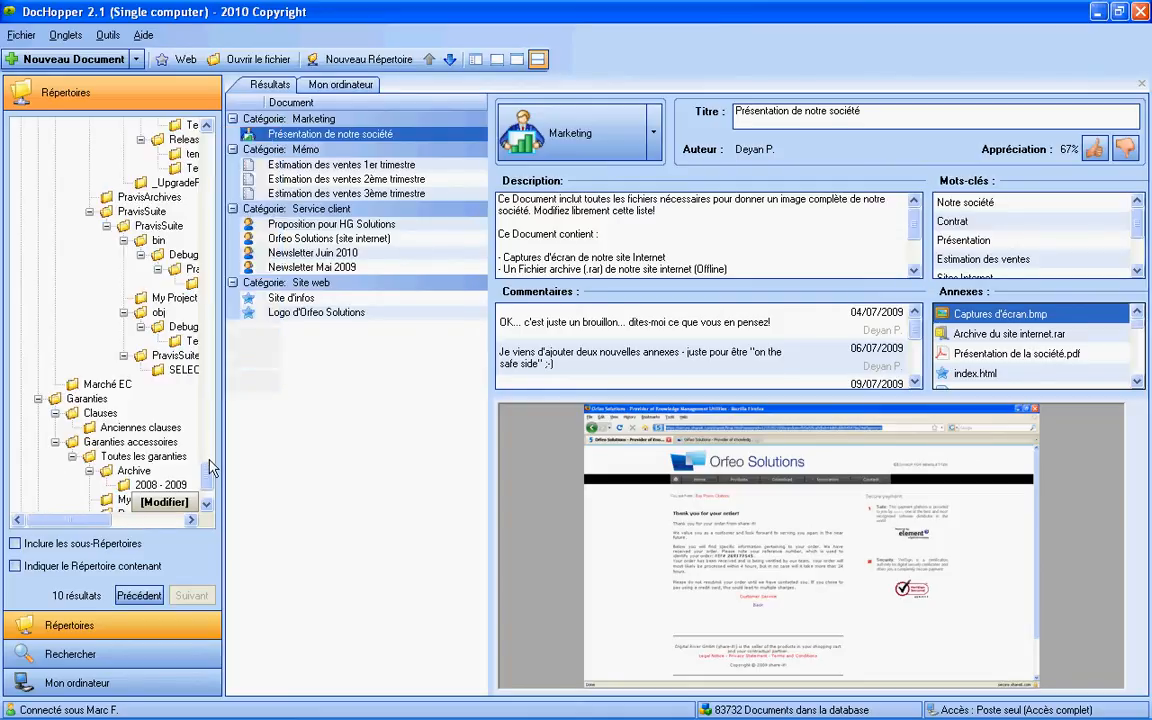
drag(211, 476, 224, 146)
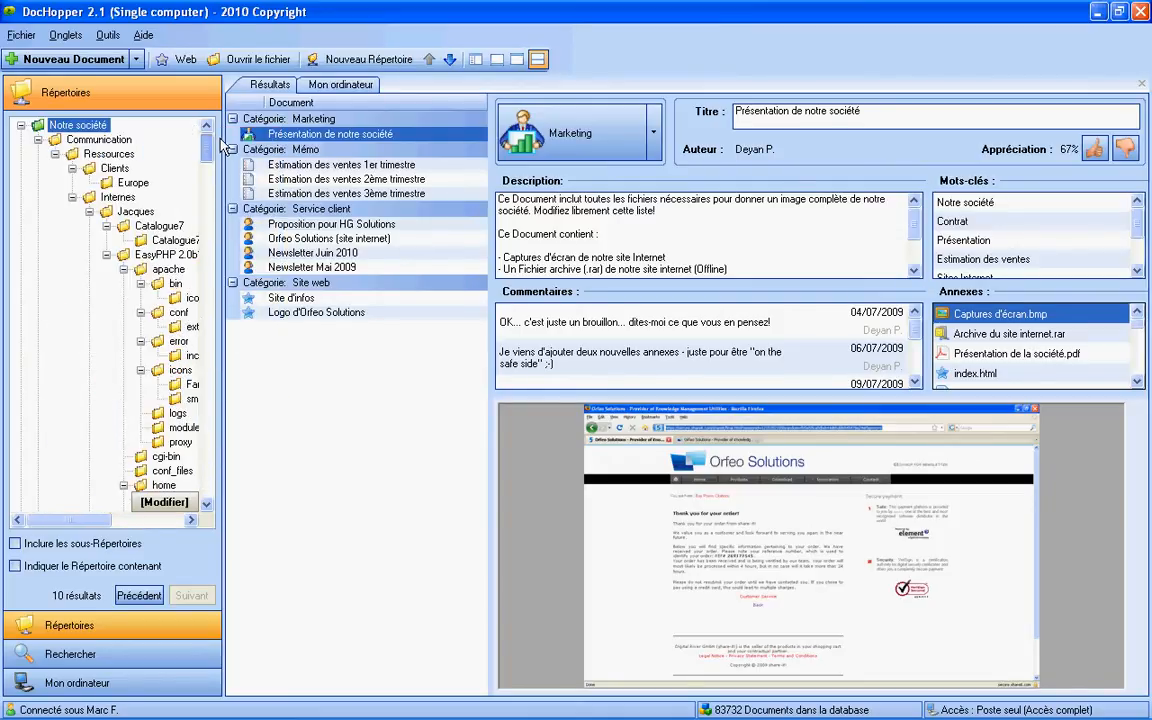
- Collapse all folders and reopen only the first level of "Notre société"
right_click(63, 130)
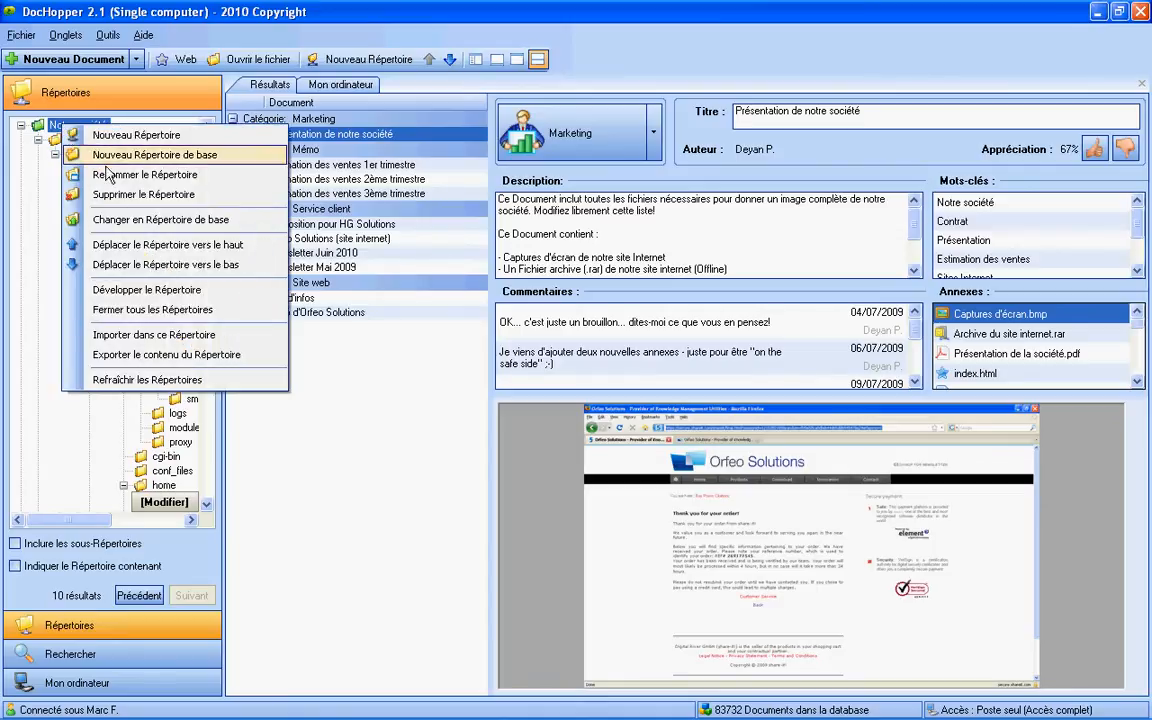
click(152, 309)
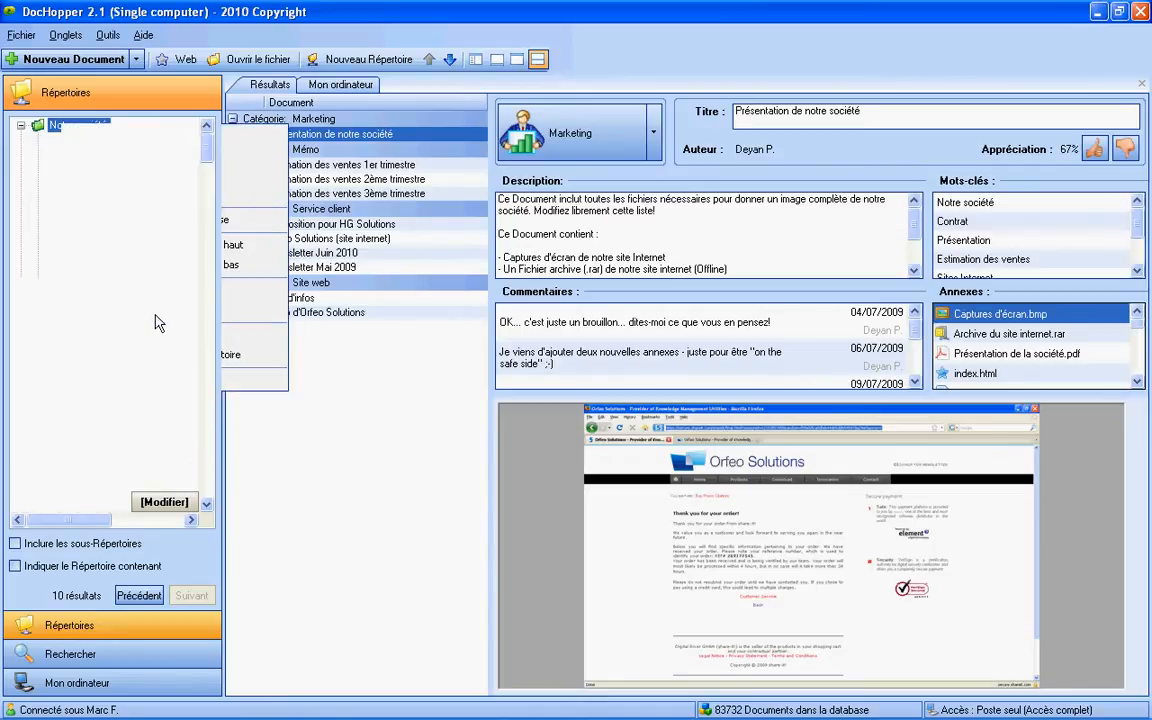
click(21, 125)
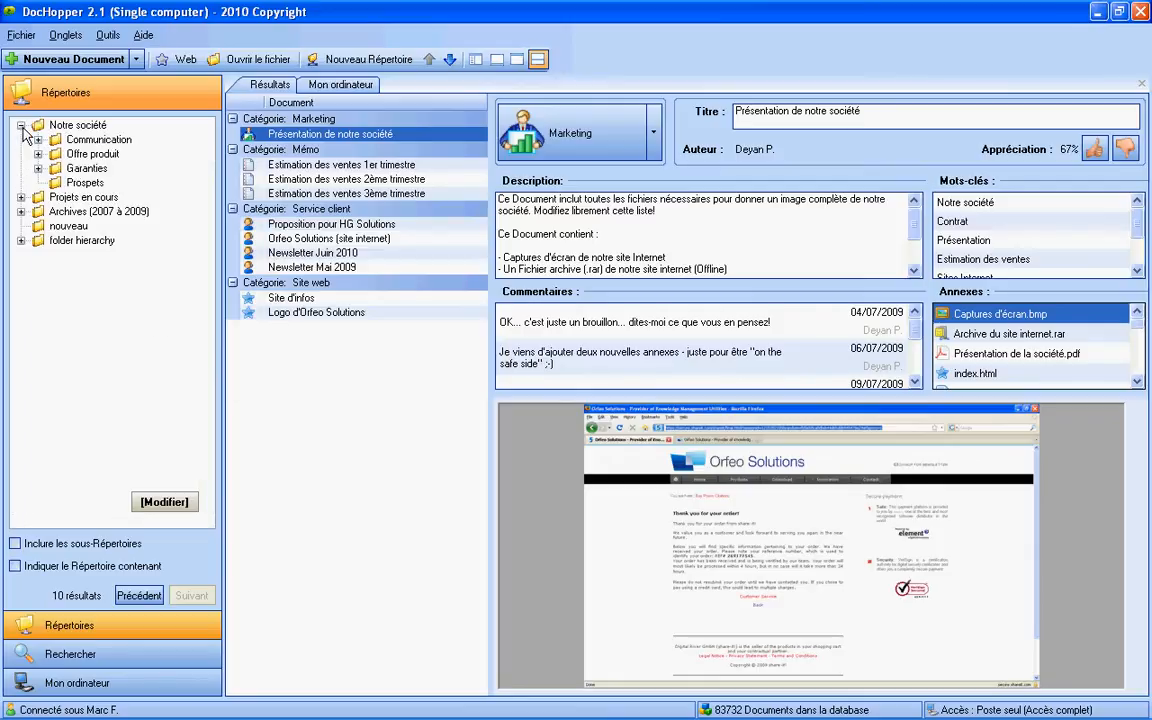
- Select the "Notre société" folder, view the export destination options for its contents, and quit without exporting
click(63, 128)
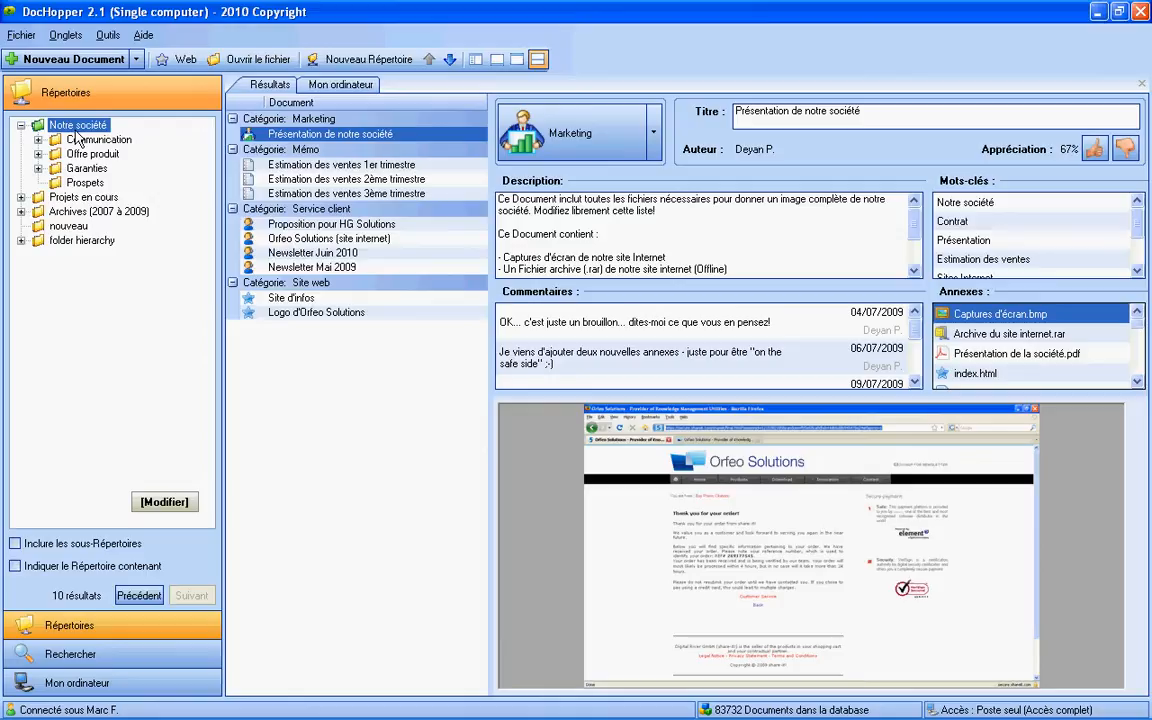
right_click(78, 133)
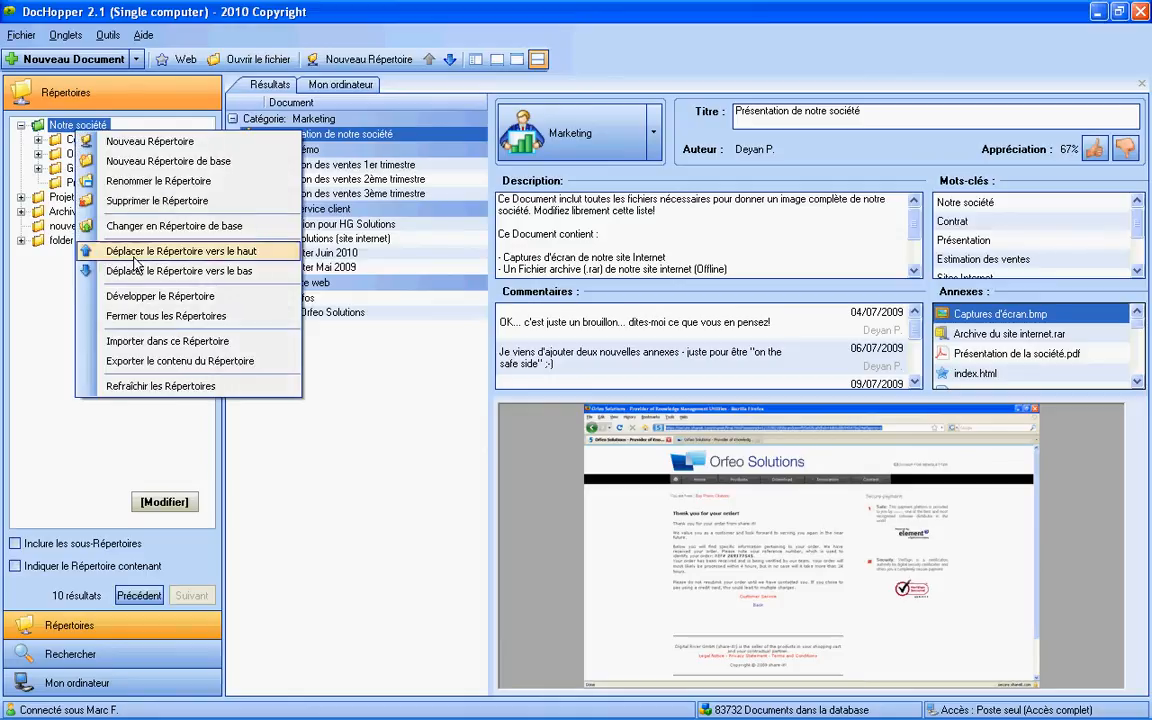
click(232, 362)
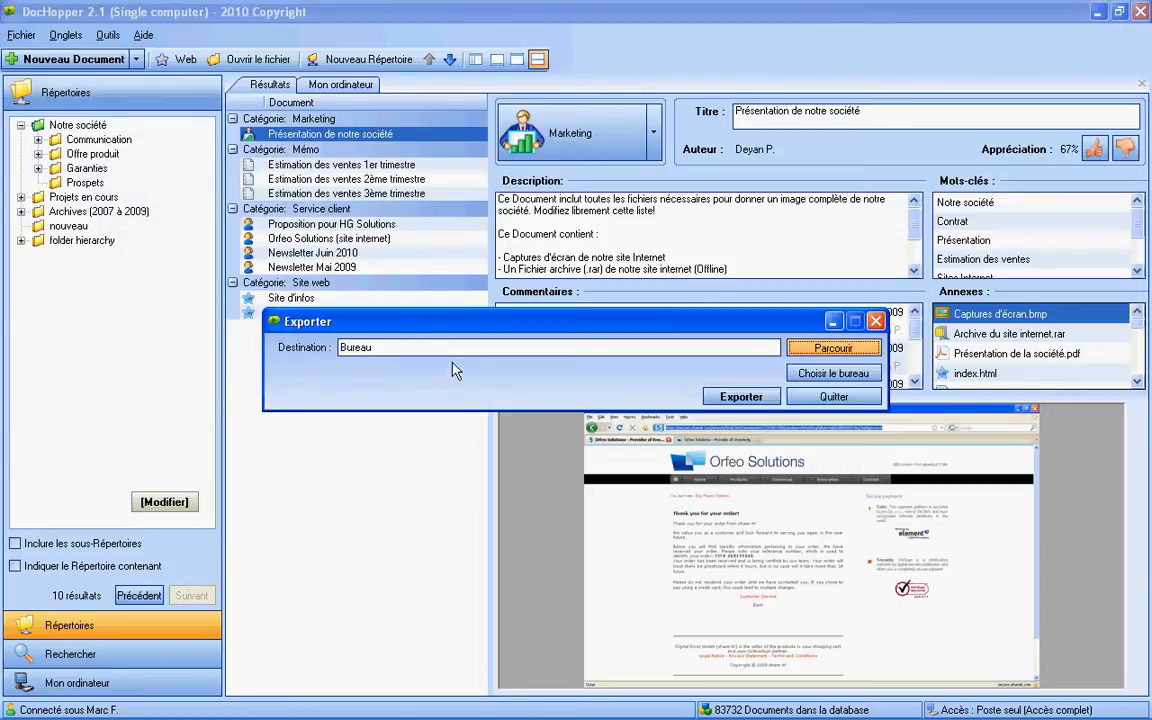
click(813, 398)
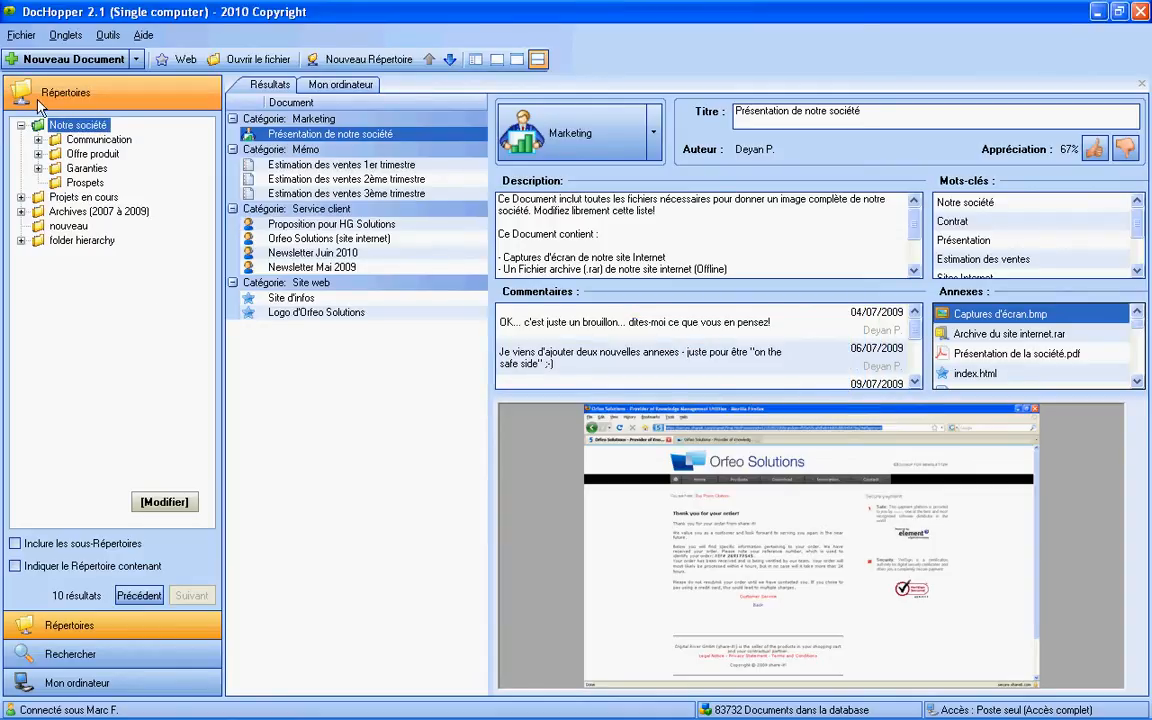
- View the destination options for exporting all of DocHopper and quit without exporting
click(22, 36)
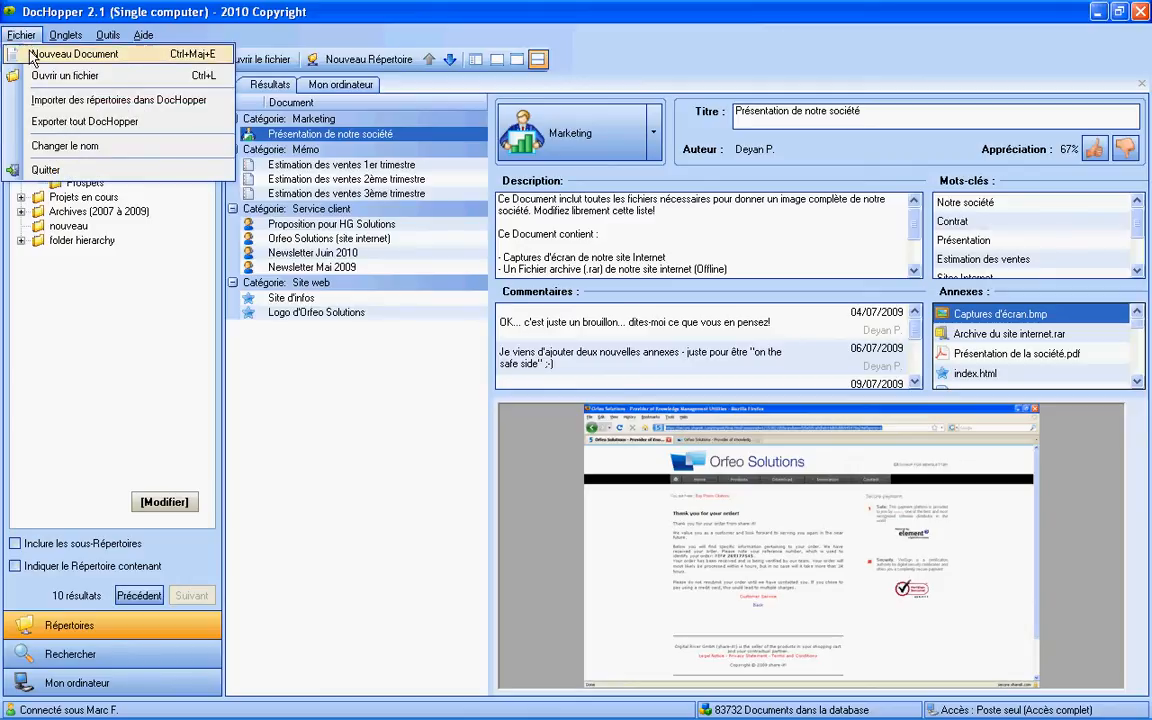
click(70, 122)
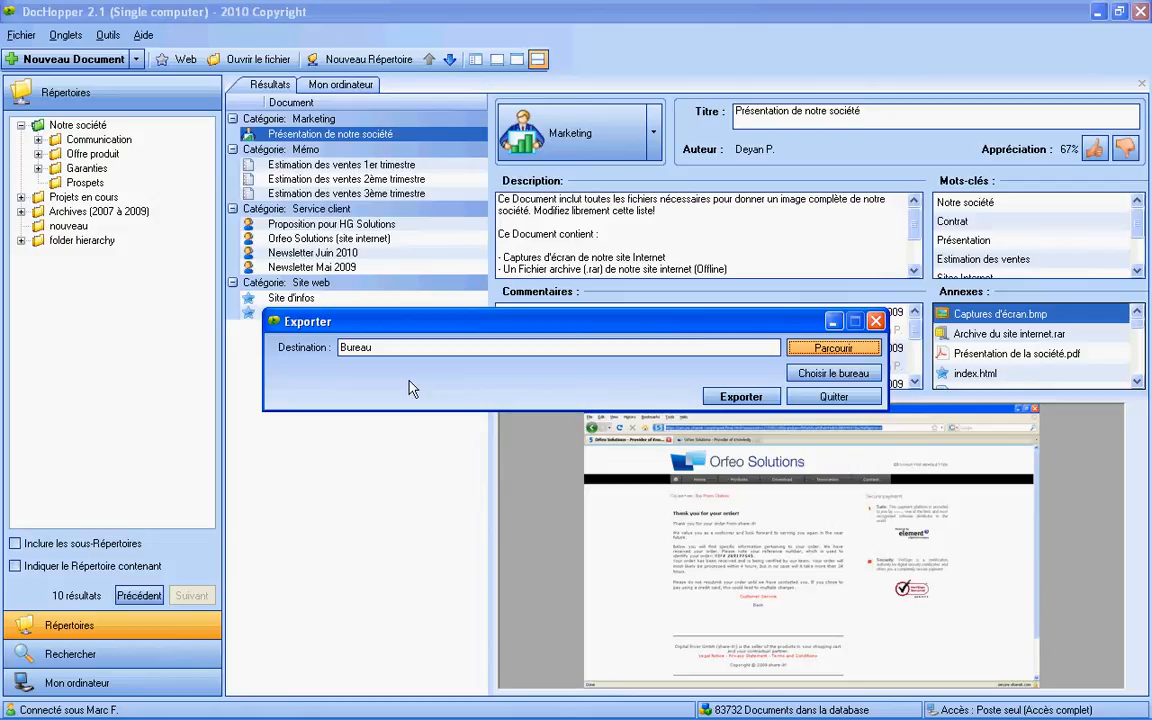
click(828, 398)
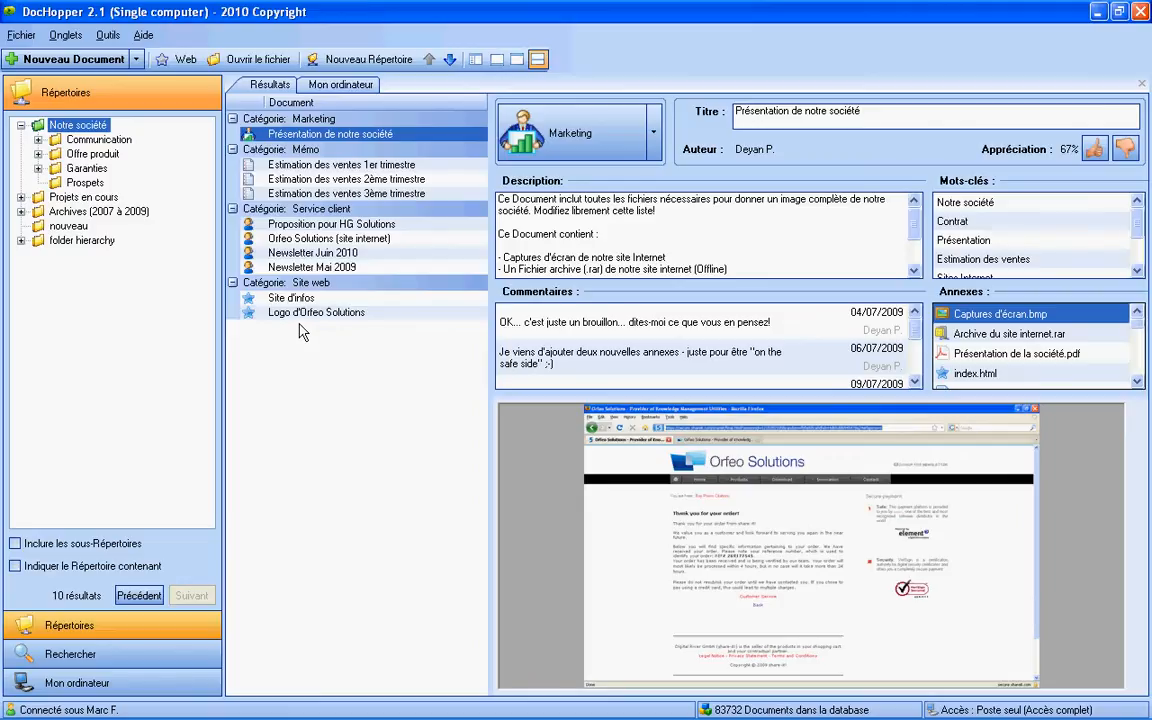
- View the "Estimation des ventes 1er trimestre" document and return to "Présentation de notre société"
click(372, 166)
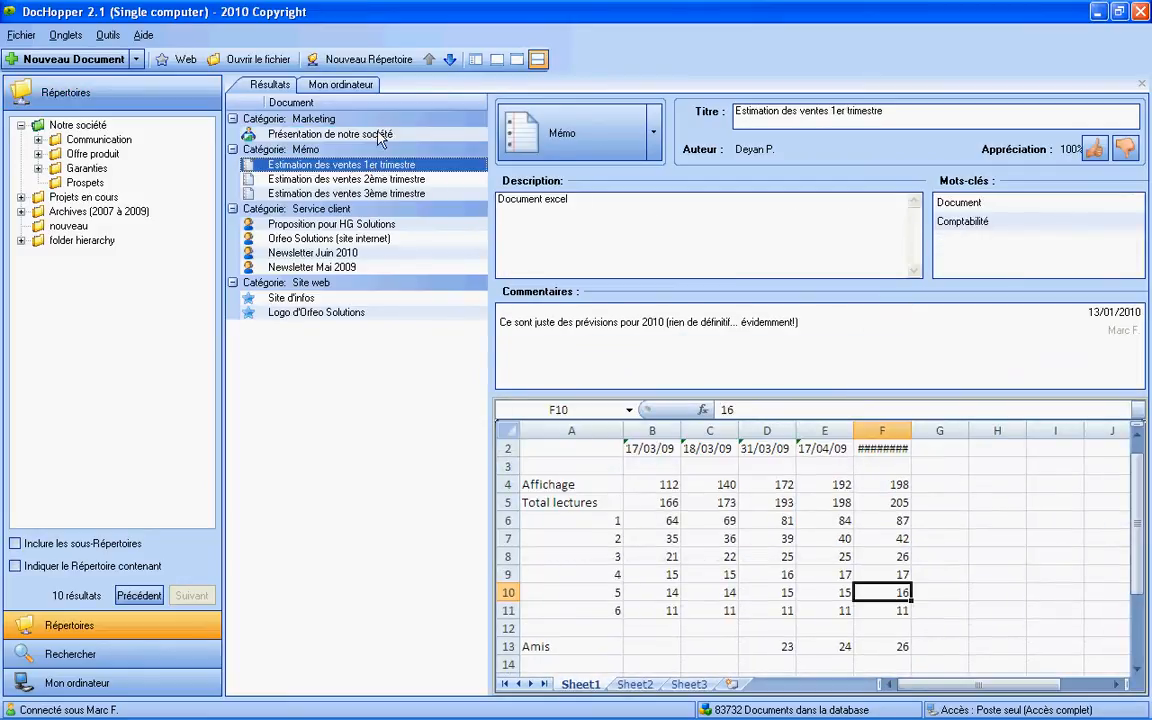
click(380, 136)
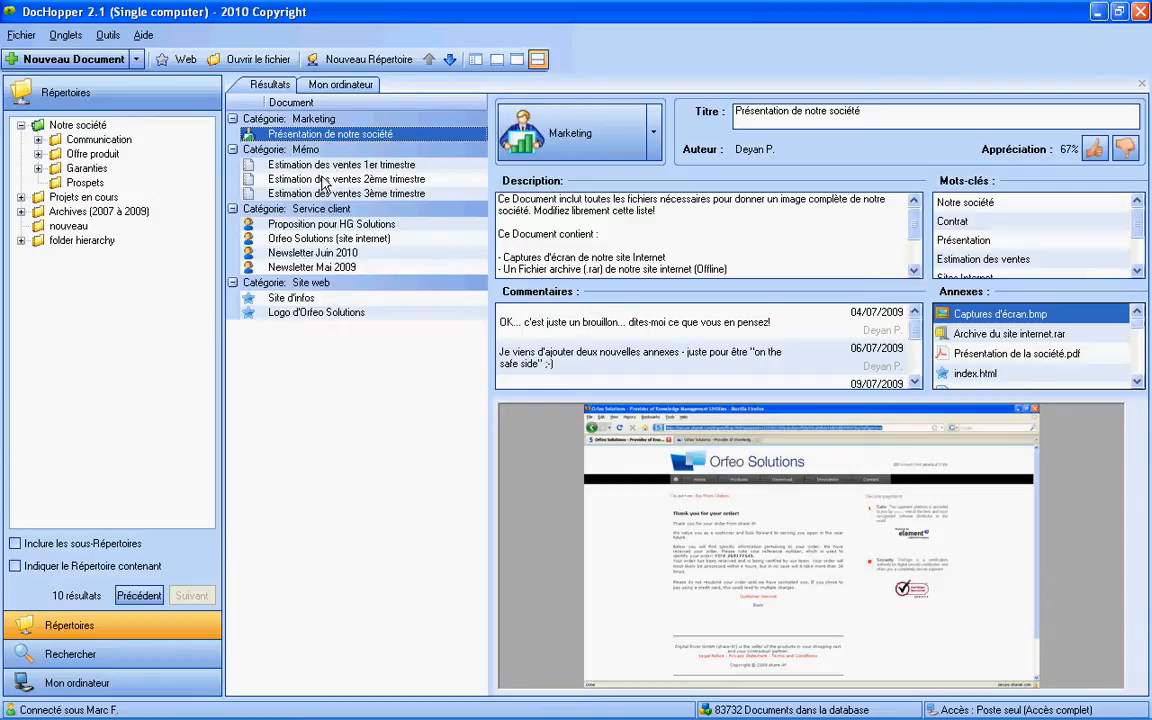
mouse_move(195, 153)
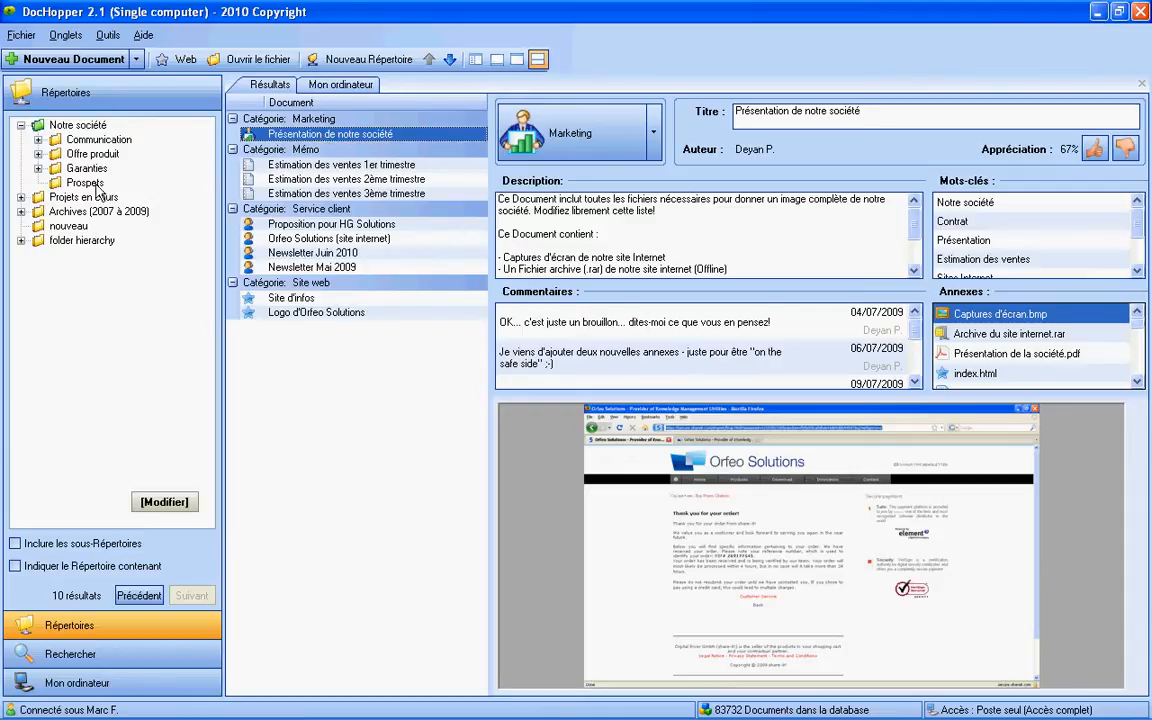
click(21, 35)
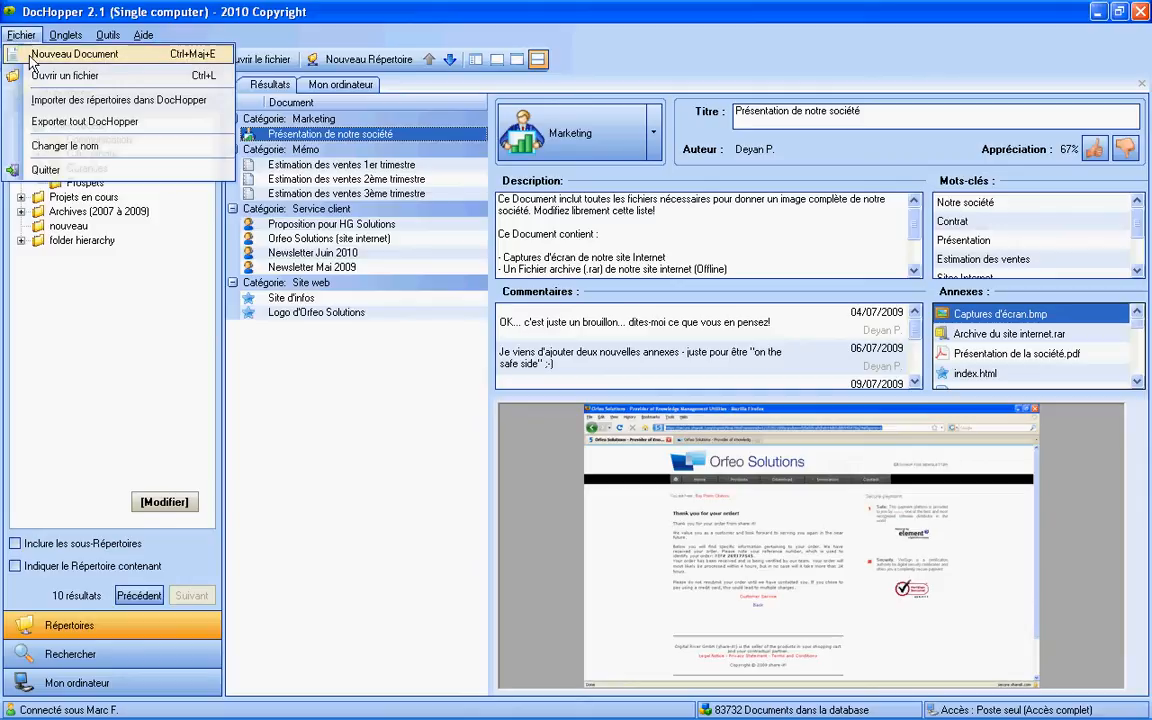
click(107, 35)
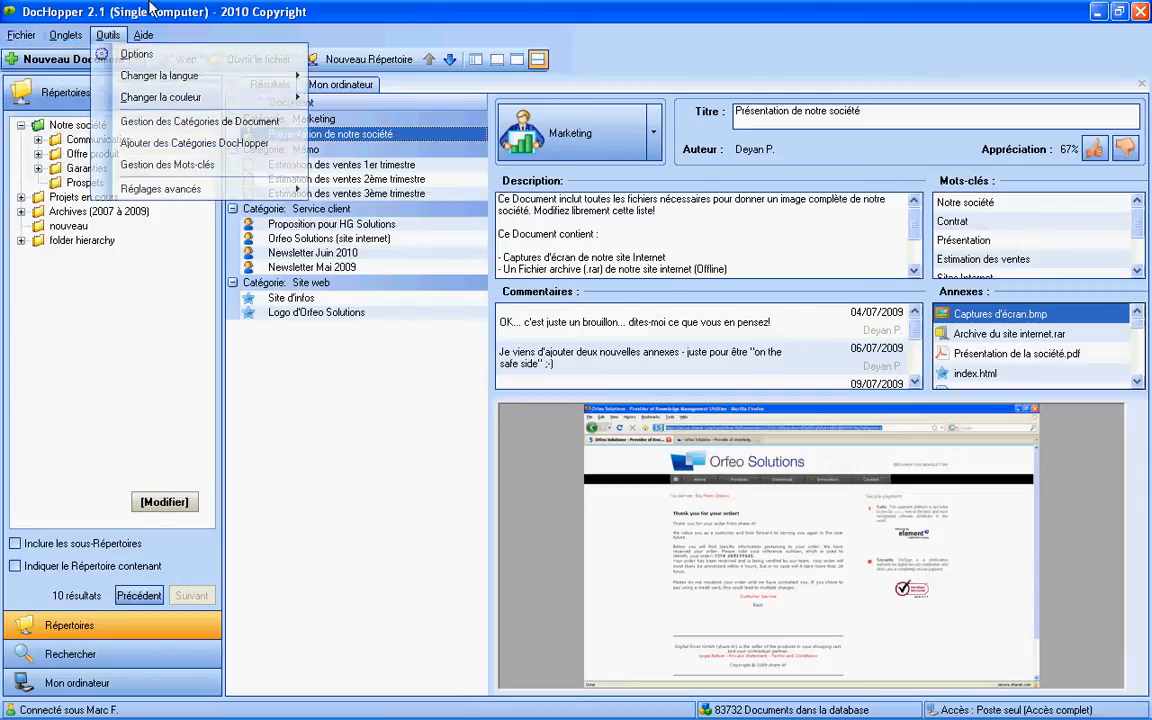
click(165, 8)
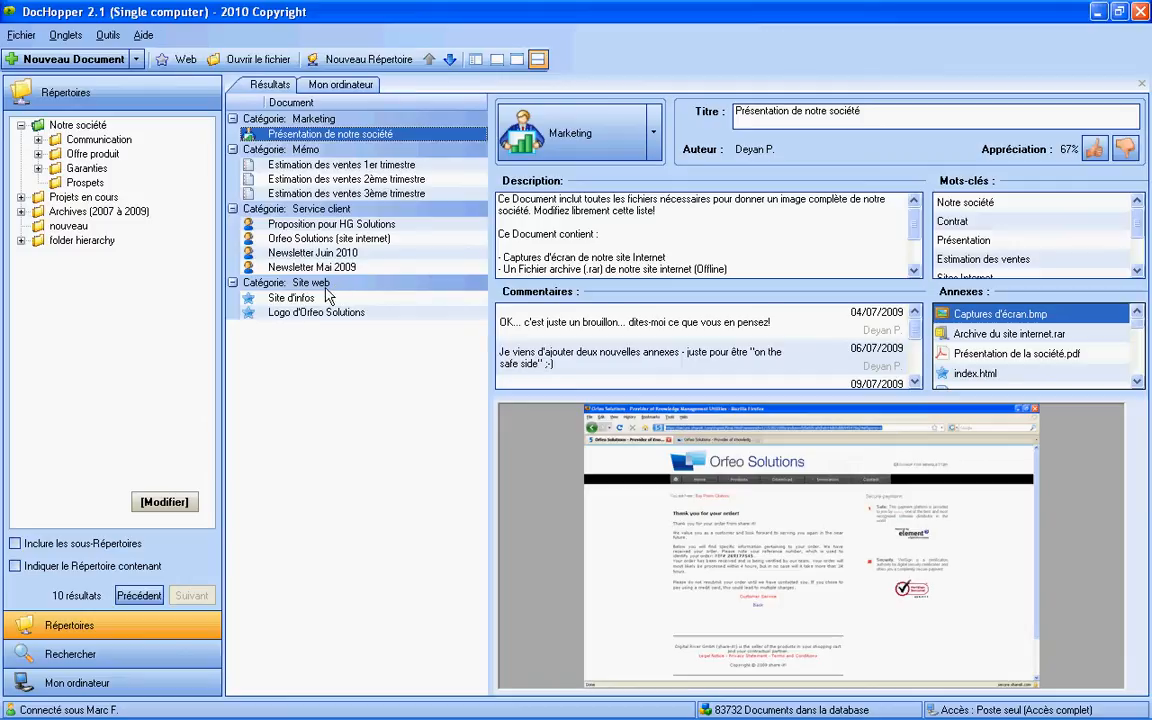
click(24, 35)
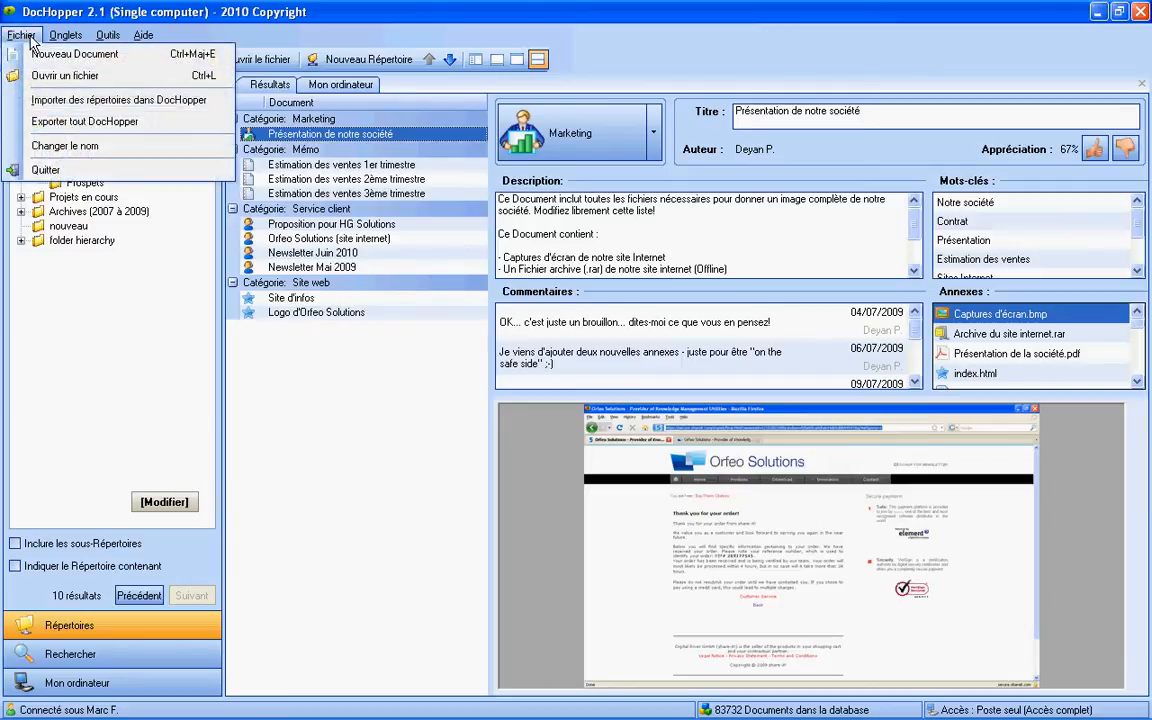
click(155, 17)
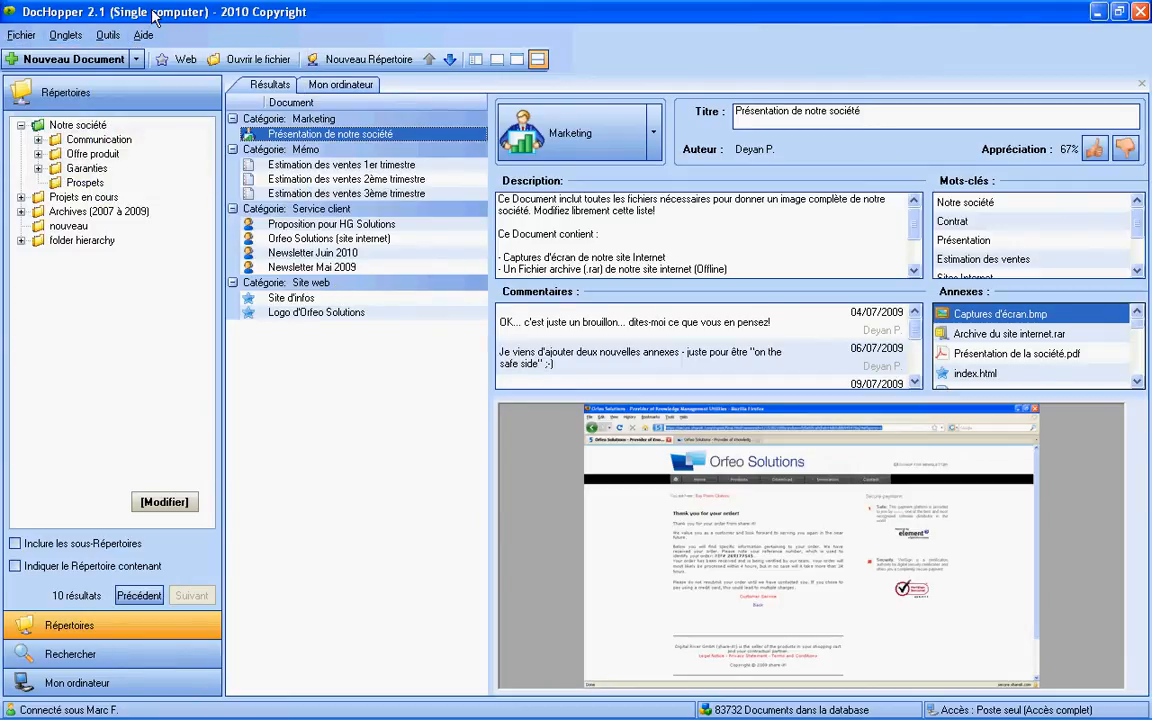